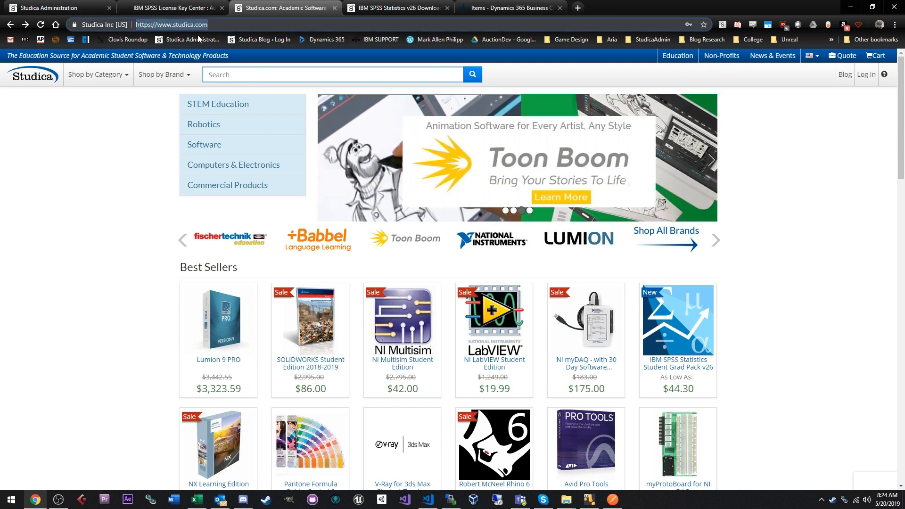
- Sign in to the Studica.com store account using Chrome's saved credentials
left_click(873, 80)
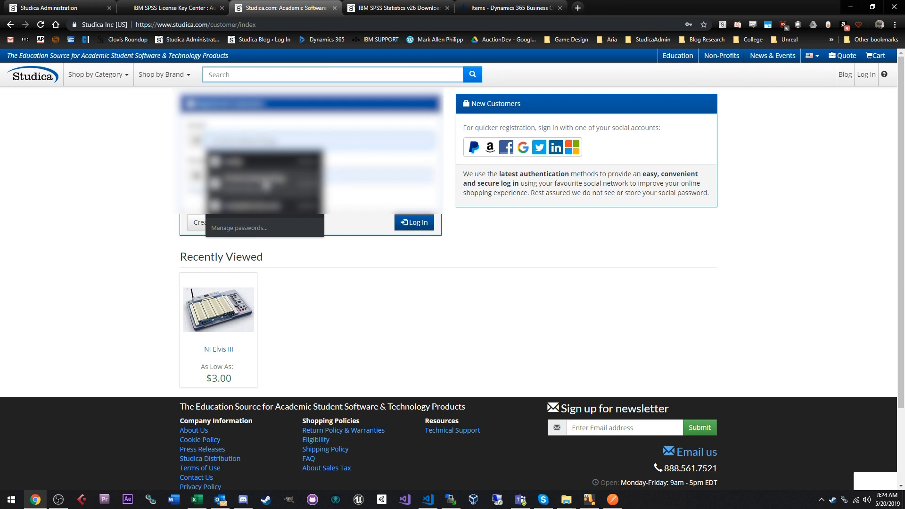
left_click(266, 184)
left_click(410, 226)
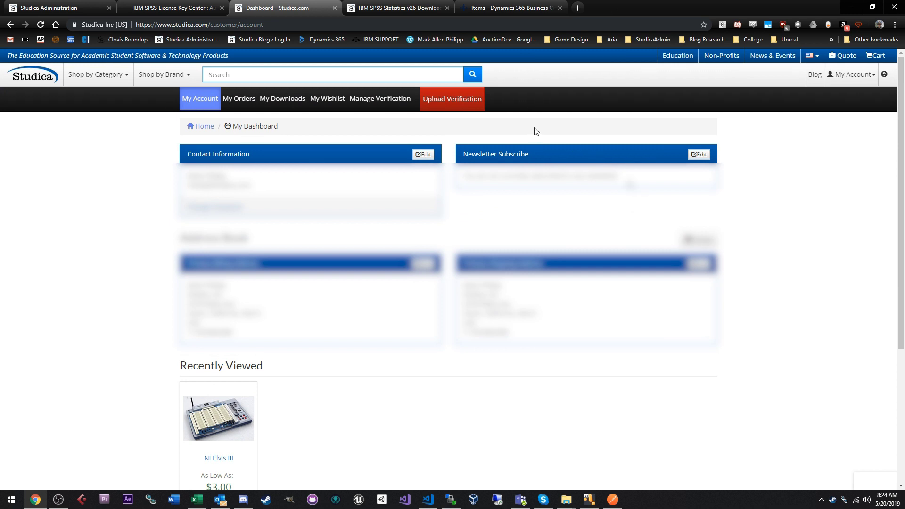
- Open My Downloads from the account menu and highlight its empty 'no items' message
left_click(287, 106)
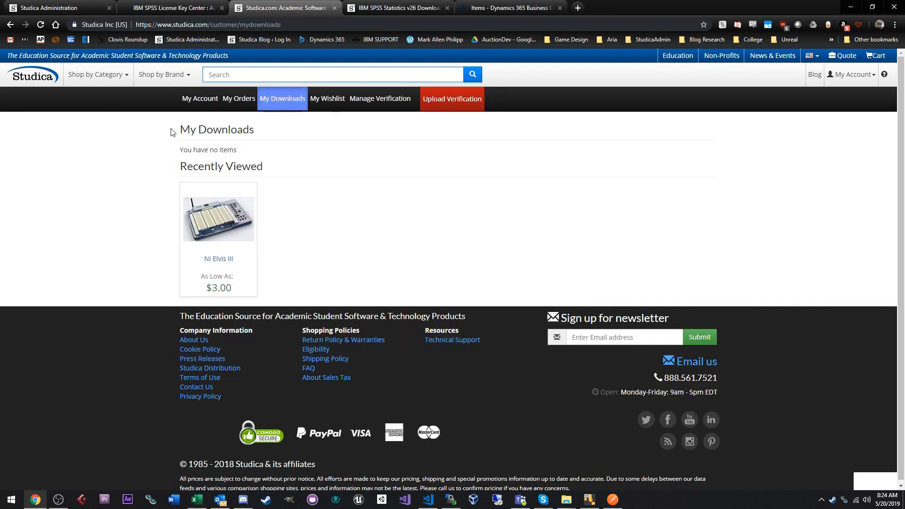
left_click_drag(172, 132, 288, 154)
left_click(290, 153)
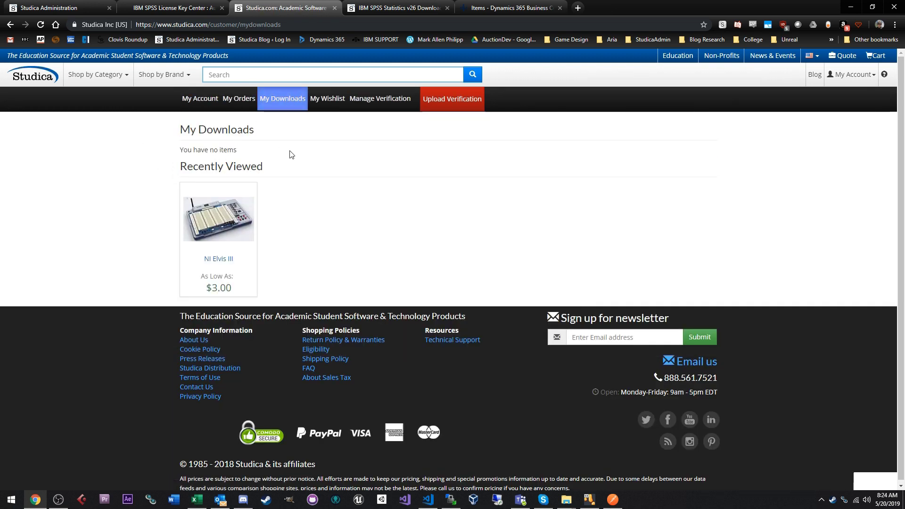
left_click_drag(290, 154, 174, 128)
left_click(171, 135)
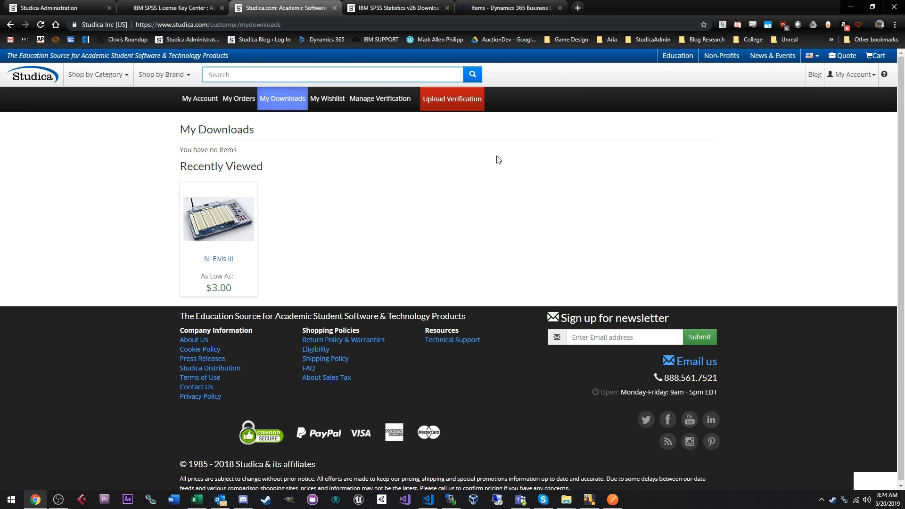
- Switch to the IBM SPSS Statistics v26 Downloads tab and select the Steps for Downloading text
left_click(409, 6)
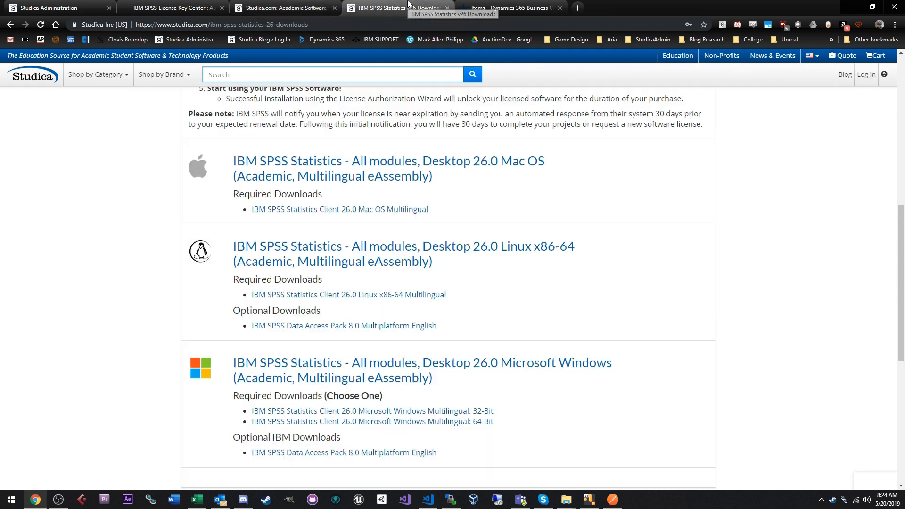
scroll(567, 192, "up", 8)
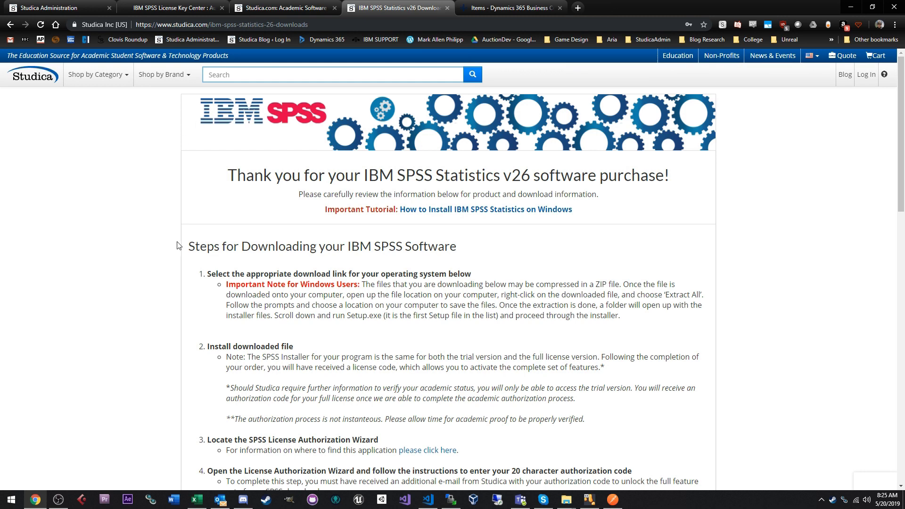
scroll(230, 145, "down", 2)
left_click_drag(189, 151, 628, 427)
- Scroll through the Mac OS, Linux and Windows 32/64-bit client download sections, highlighting their headings
left_click(628, 427)
scroll(631, 301, "down", 4)
scroll(632, 282, "down", 4)
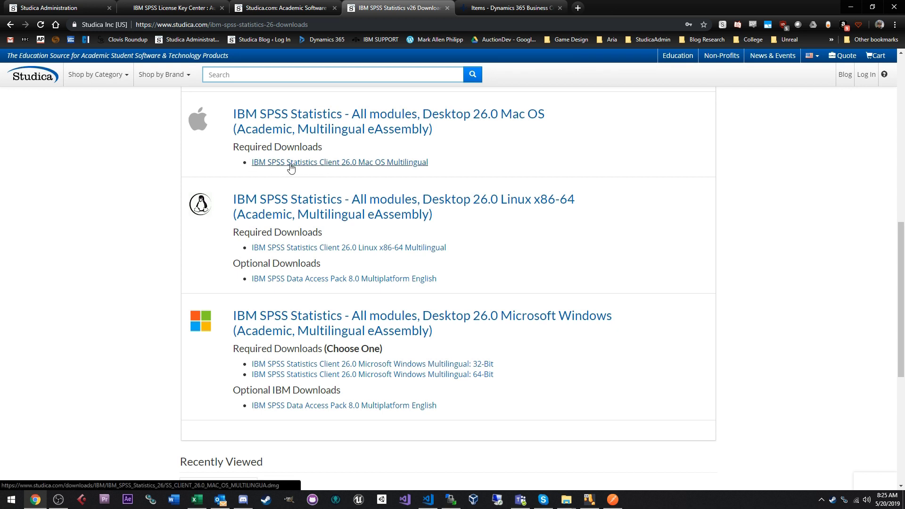
left_click_drag(325, 147, 238, 144)
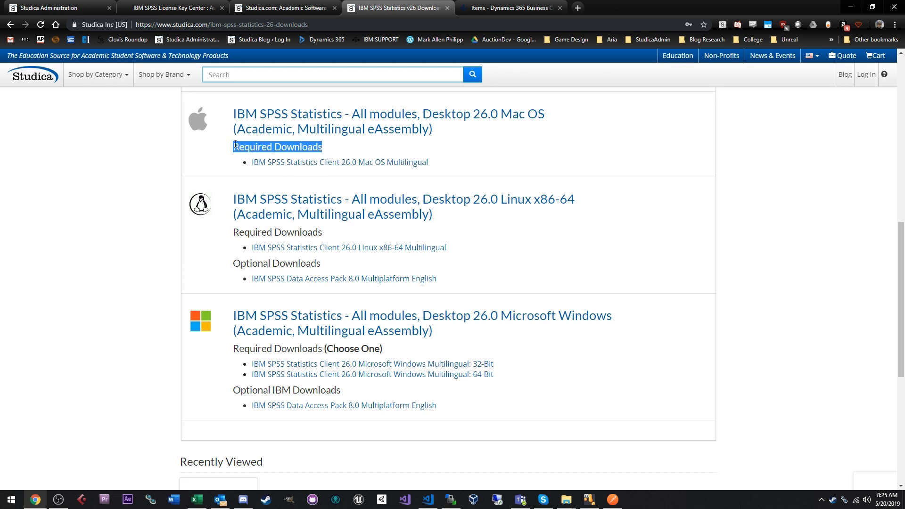
left_click(337, 165)
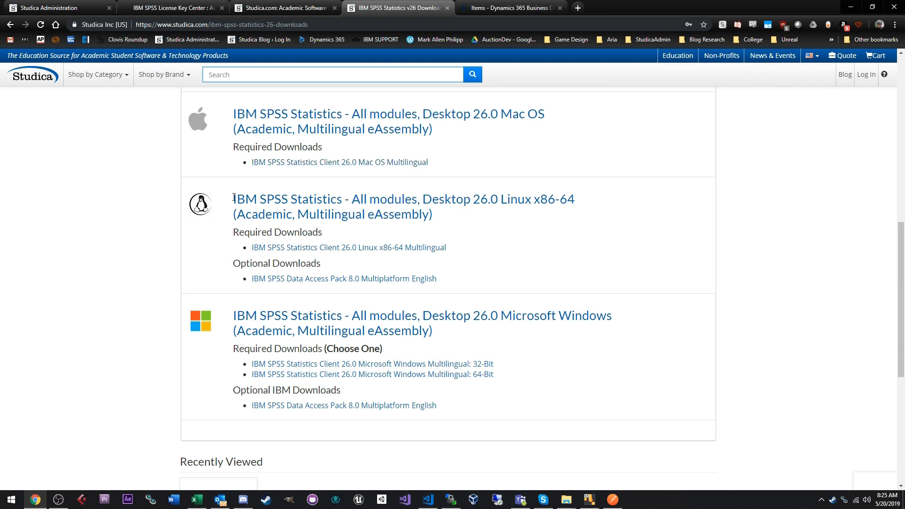
left_click_drag(234, 198, 434, 201)
left_click(437, 218)
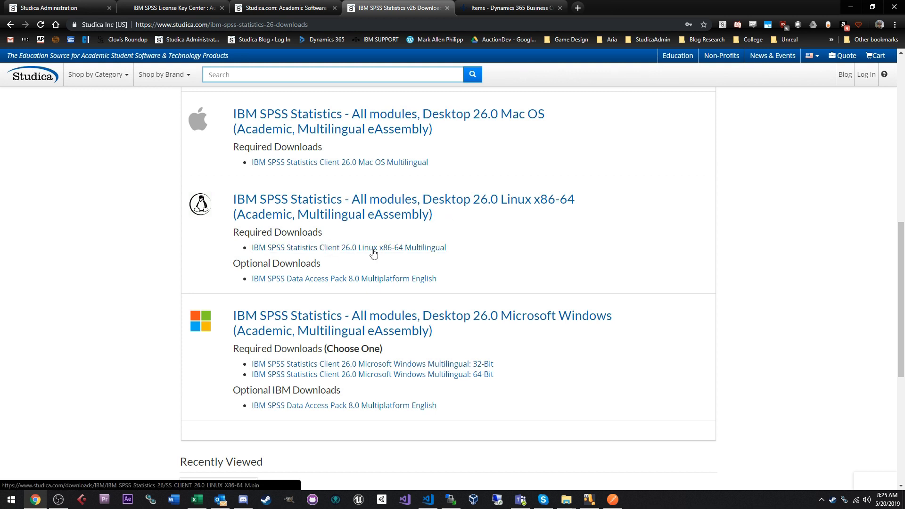
scroll(602, 257, "down", 1)
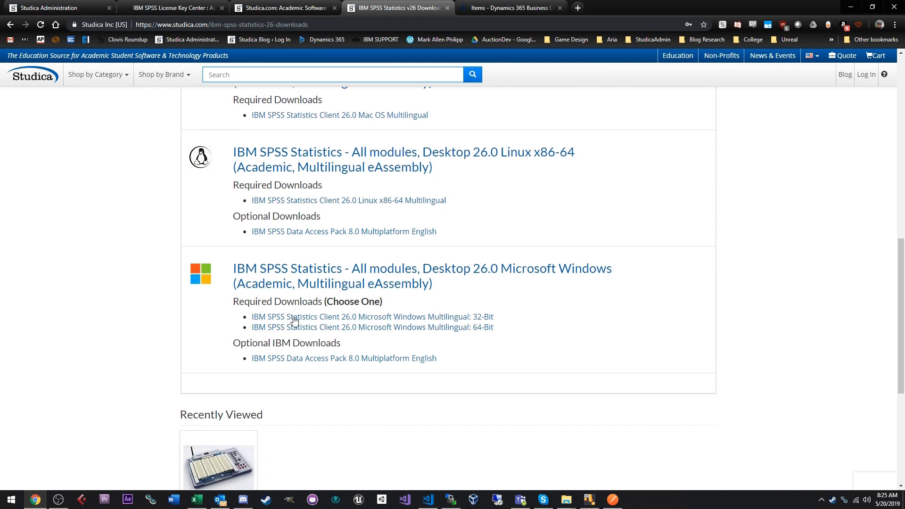
scroll(303, 325, "down", 1)
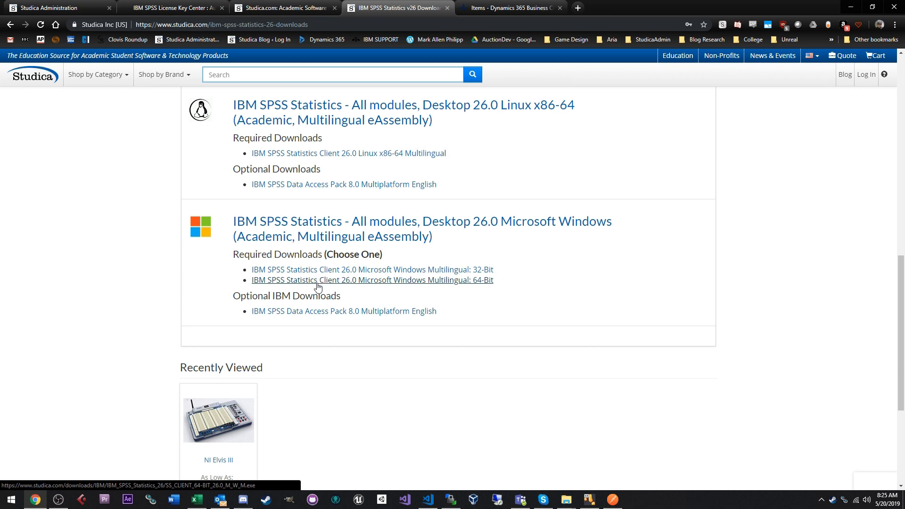
scroll(314, 288, "up", 1)
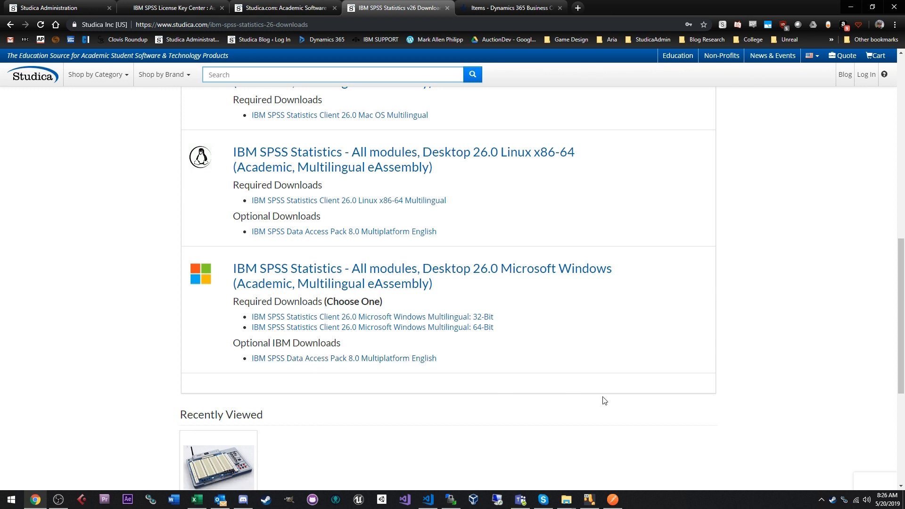
- Run SS_CLIENT_64-BIT_26.0_M_W_M.exe as administrator from Downloads, then minimize the Explorer window
left_click(566, 499)
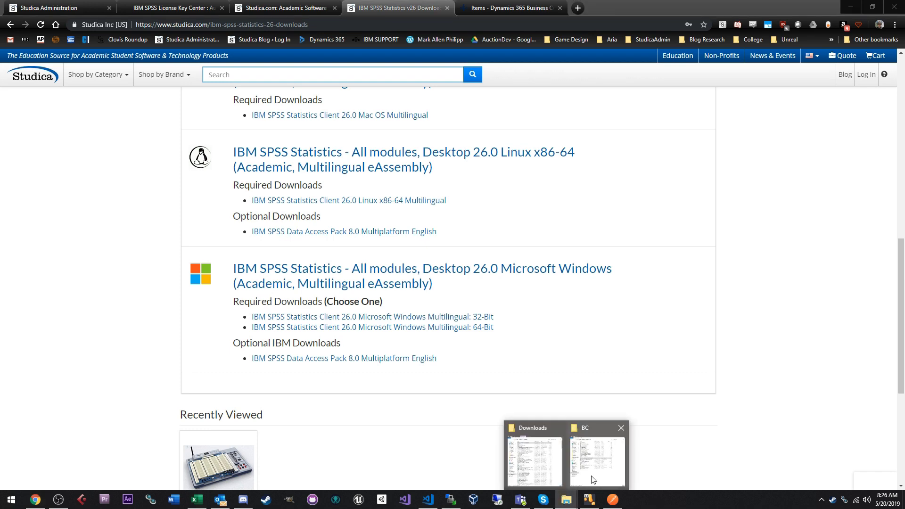
left_click(535, 462)
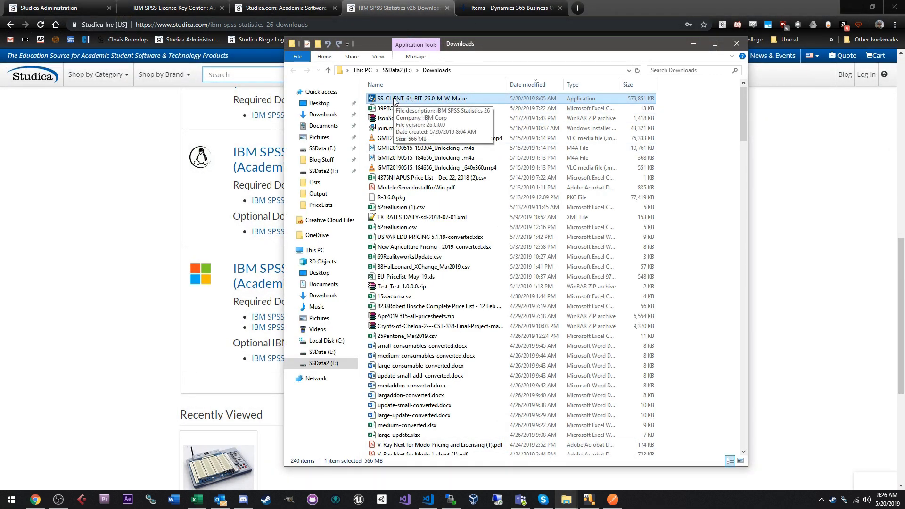
right_click(447, 98)
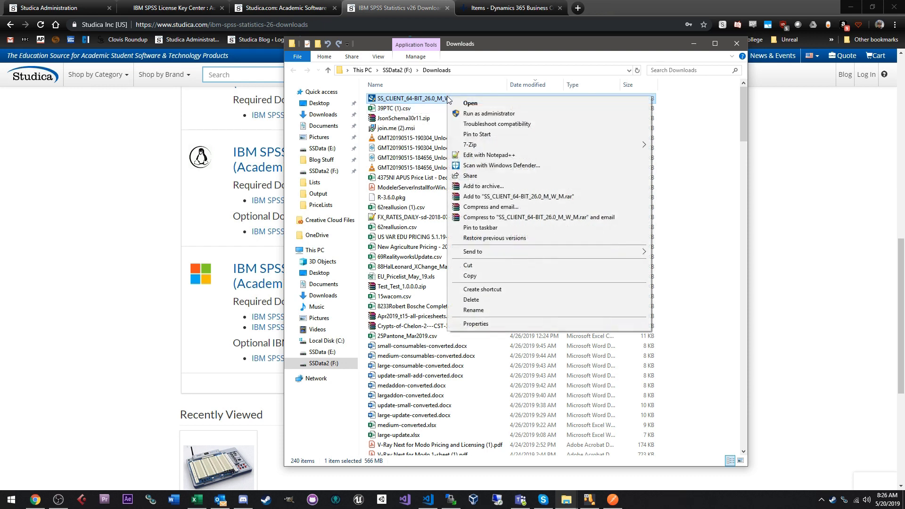
left_click(538, 113)
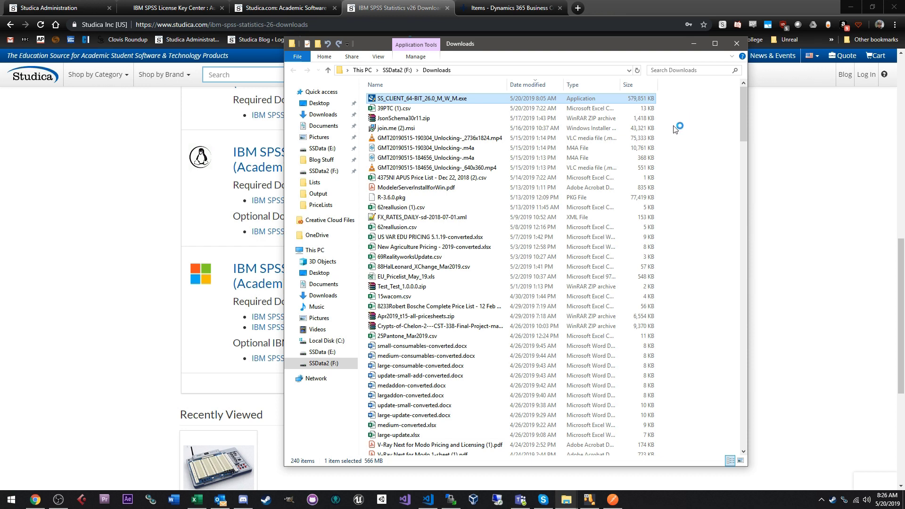
right_click(424, 99)
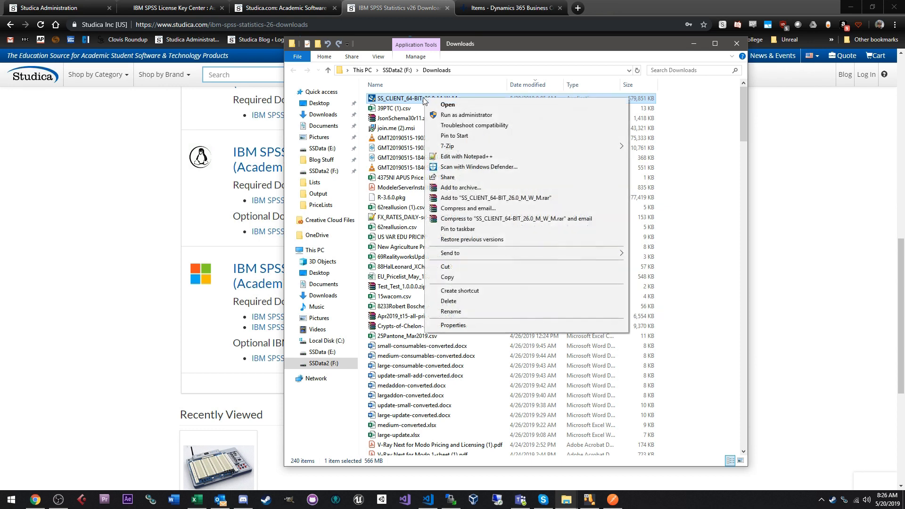
left_click(671, 51)
left_click(701, 41)
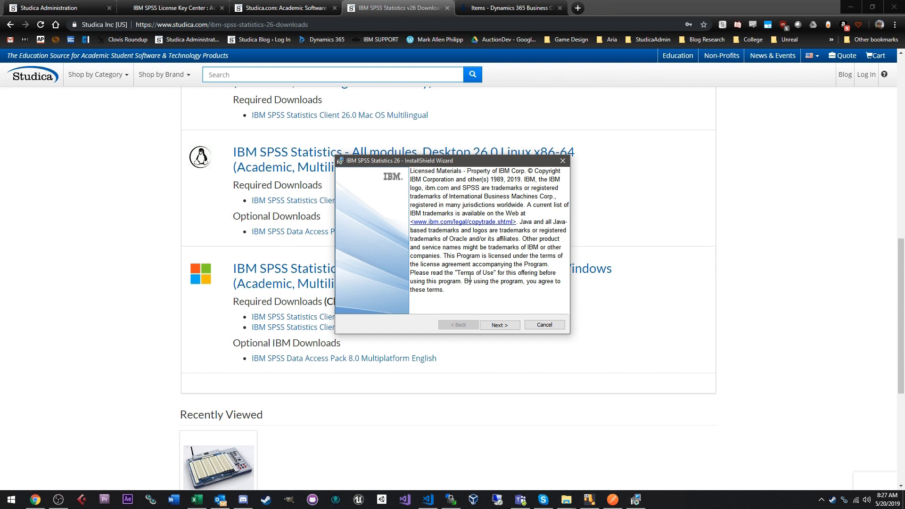
- Advance through the installer's opening, license and Essentials for Python pages
left_click(499, 324)
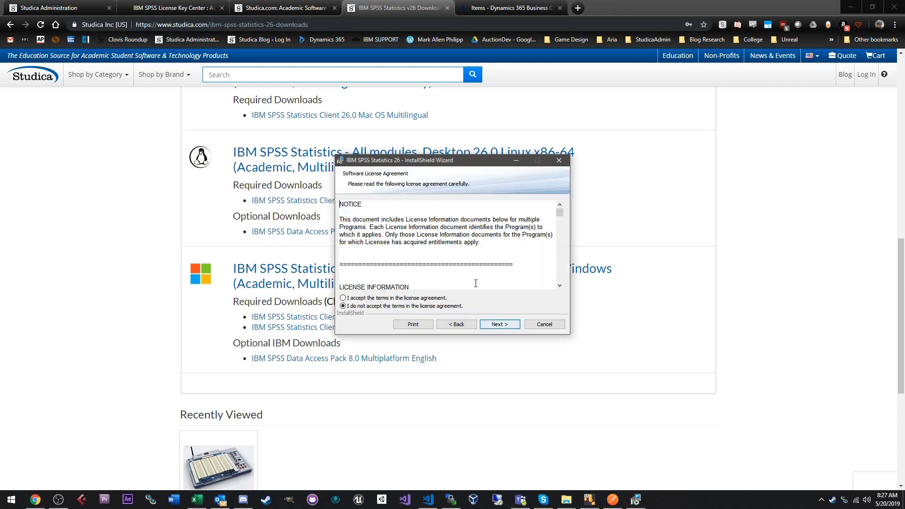
scroll(359, 211, "down", 15)
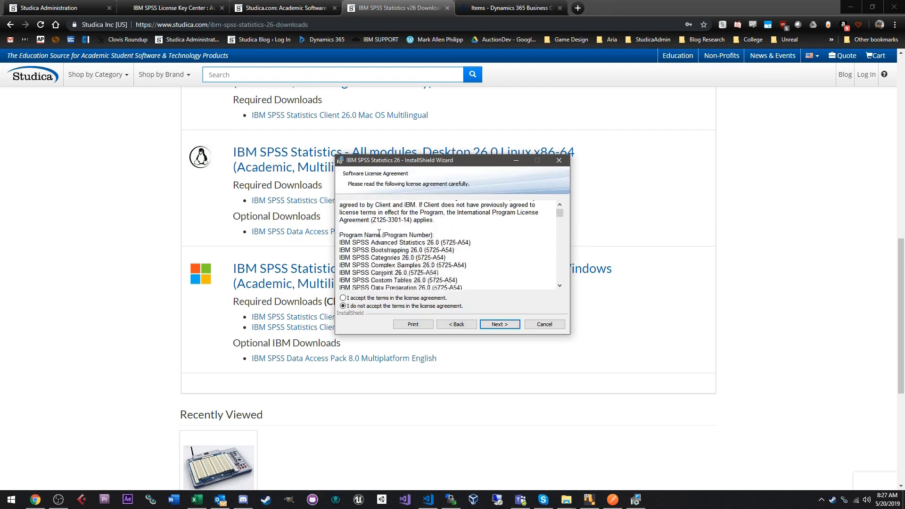
scroll(372, 249, "down", 6)
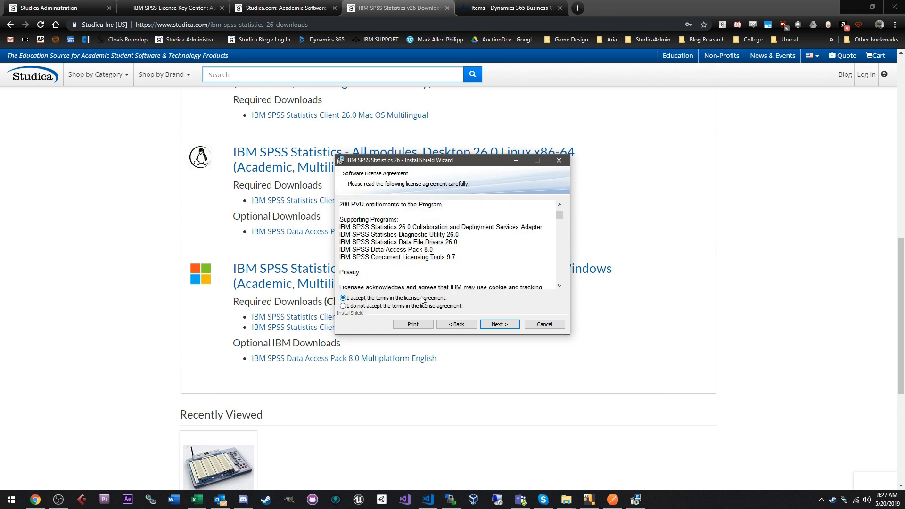
left_click(500, 325)
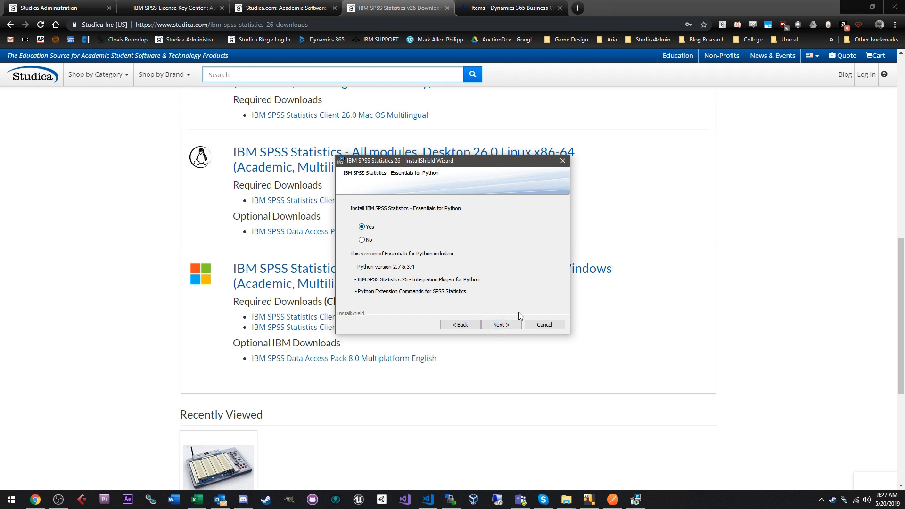
left_click(502, 330)
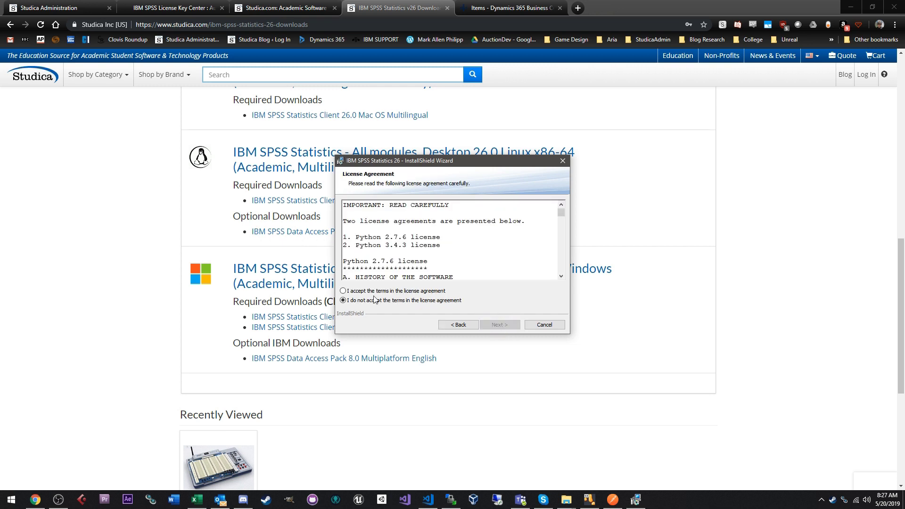
- Accept the Python license terms, then accept the IBM license agreement terms
scroll(423, 211, "down", 3)
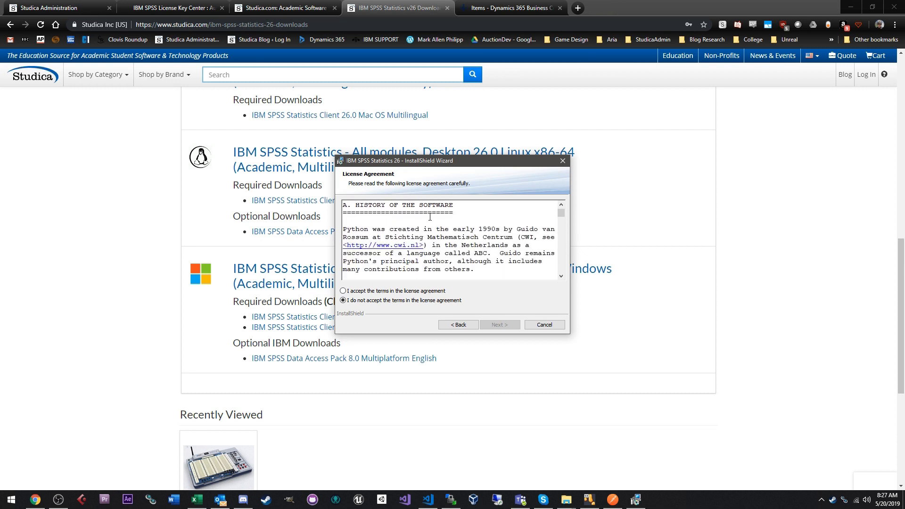
left_click(417, 292)
left_click(499, 325)
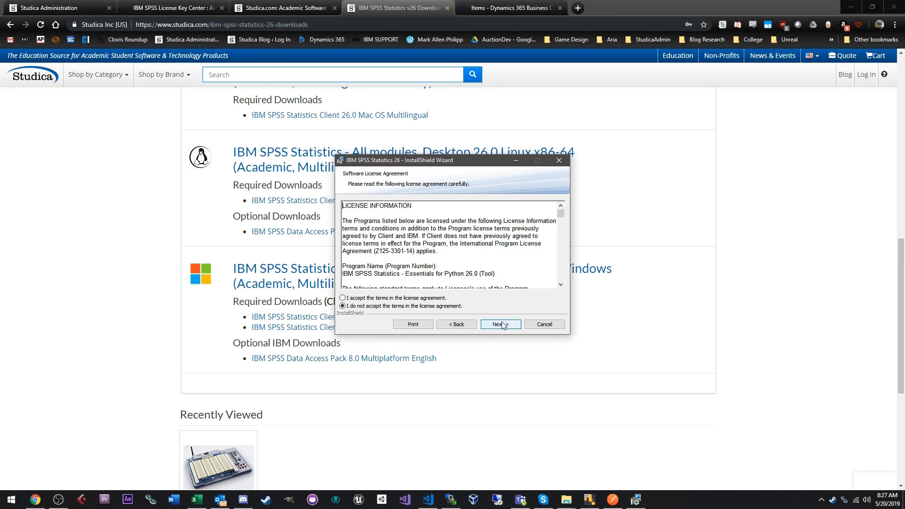
left_click_drag(345, 213, 494, 279)
left_click(437, 266)
left_click(397, 298)
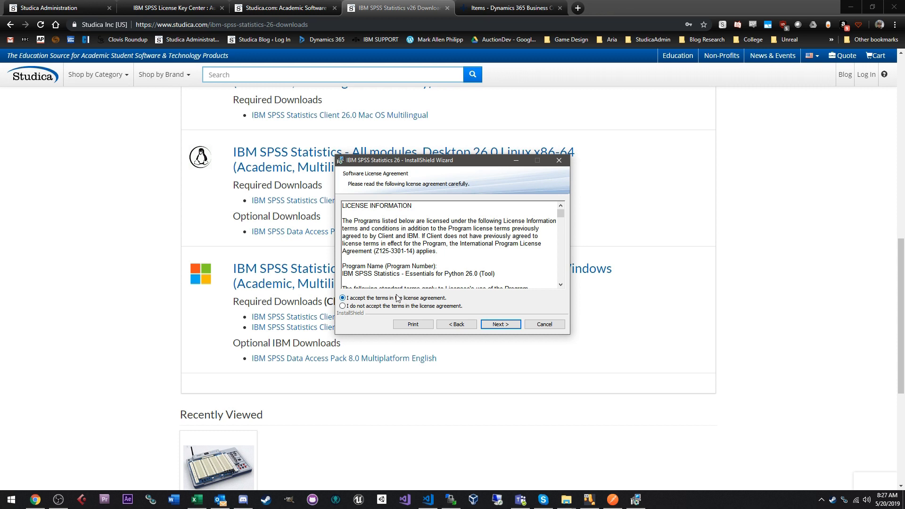
- Check available disk space, keep C:\Program Files\IBM\SPSS\Statistics\26\ as the folder, and install
left_click(501, 325)
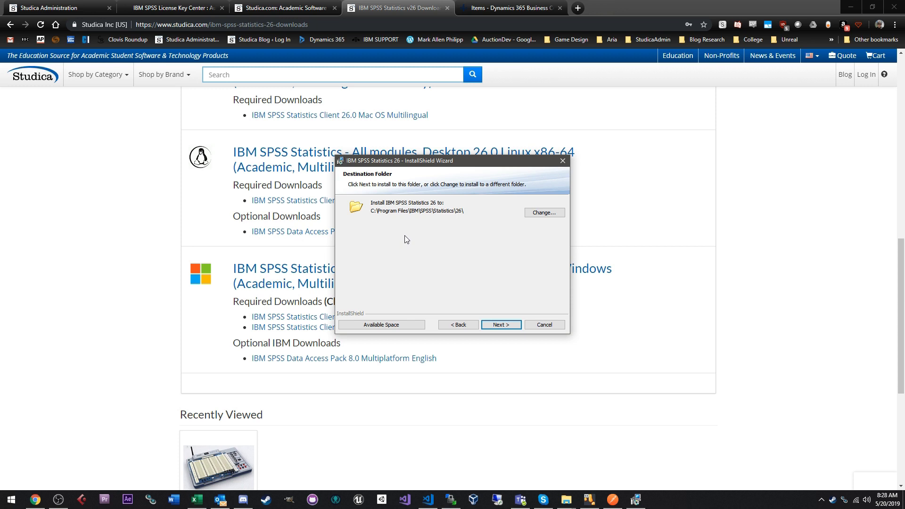
left_click(399, 325)
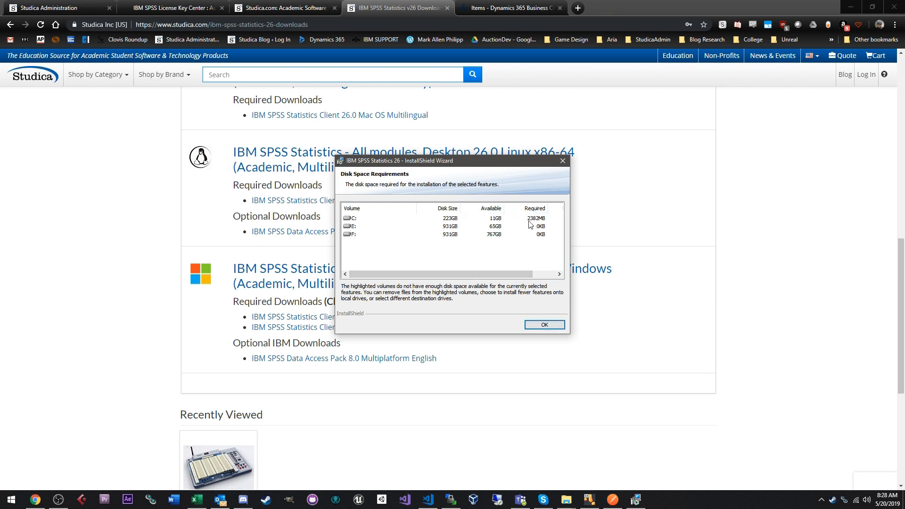
left_click(543, 325)
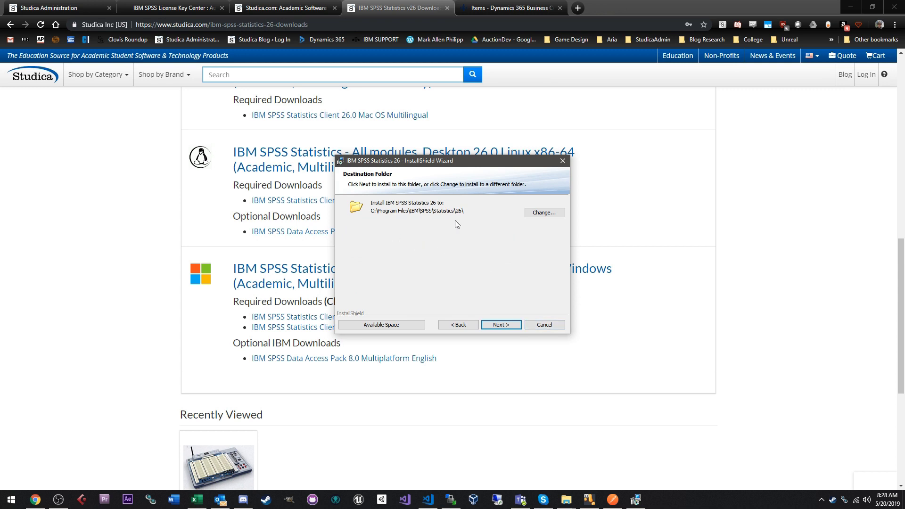
left_click(499, 326)
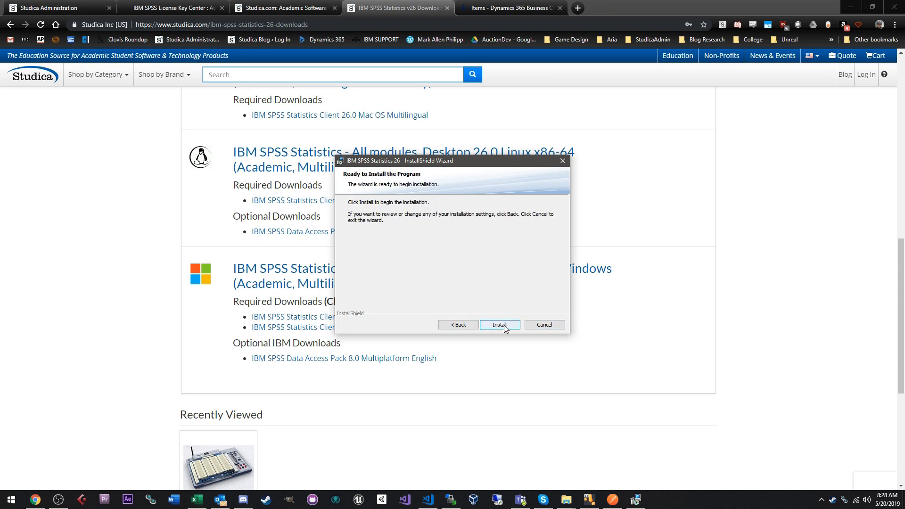
left_click(502, 324)
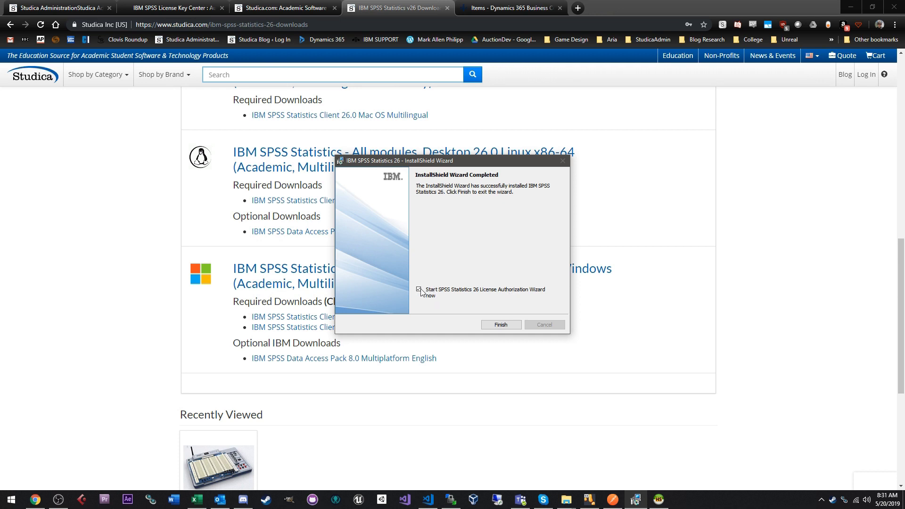
- Finish setup, choose Authorized user license to reach code entry, and return to Studica's My Downloads tab
left_click(501, 325)
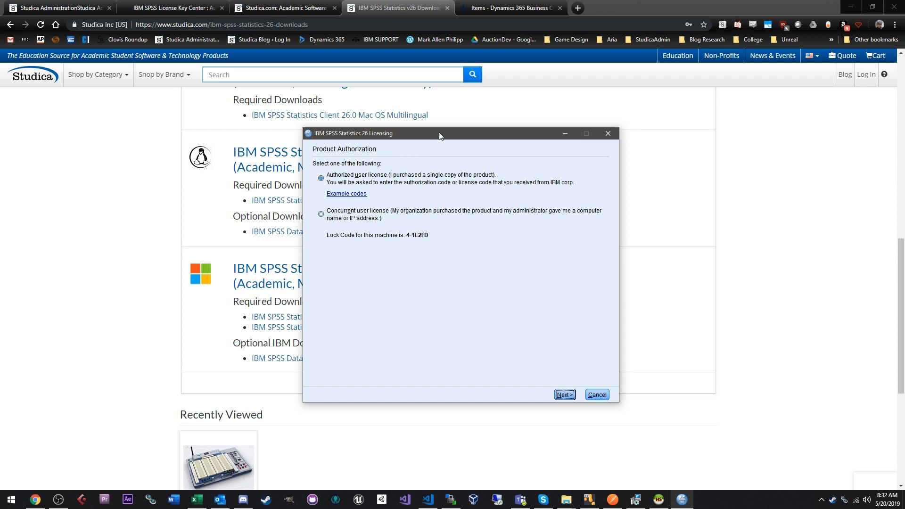
left_click(399, 187)
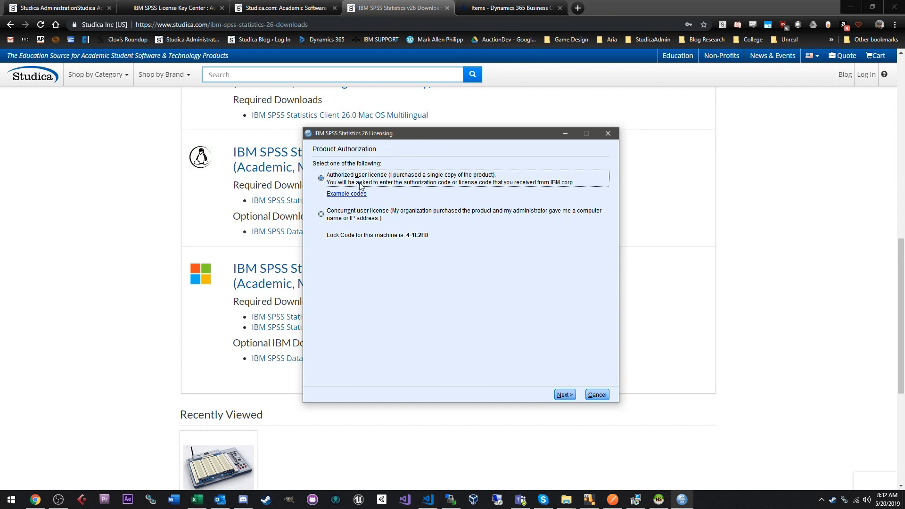
left_click(565, 396)
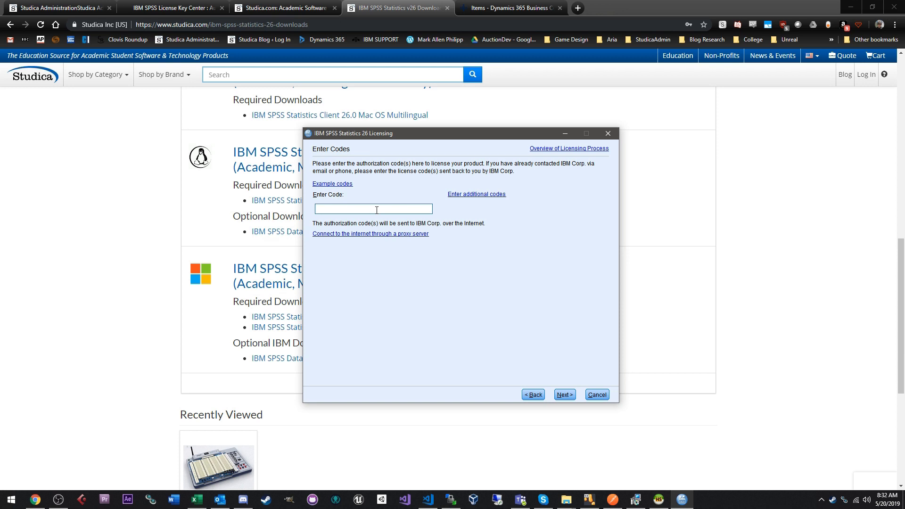
left_click(121, 172)
key("ctrl+shift+Tab")
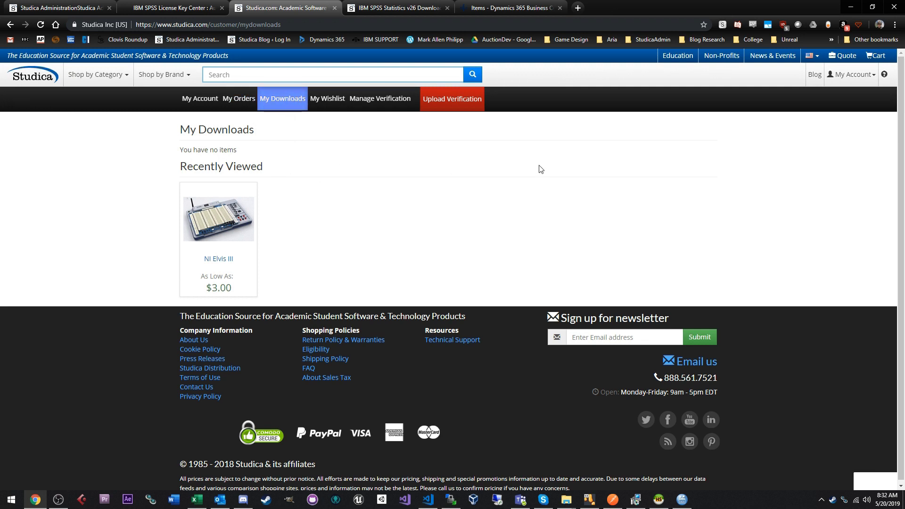
triple_click(487, 158)
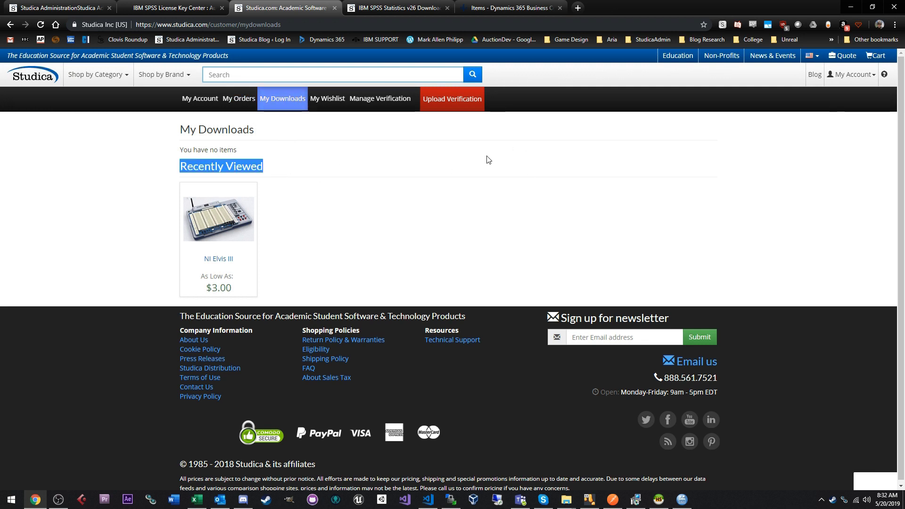
left_click(455, 150)
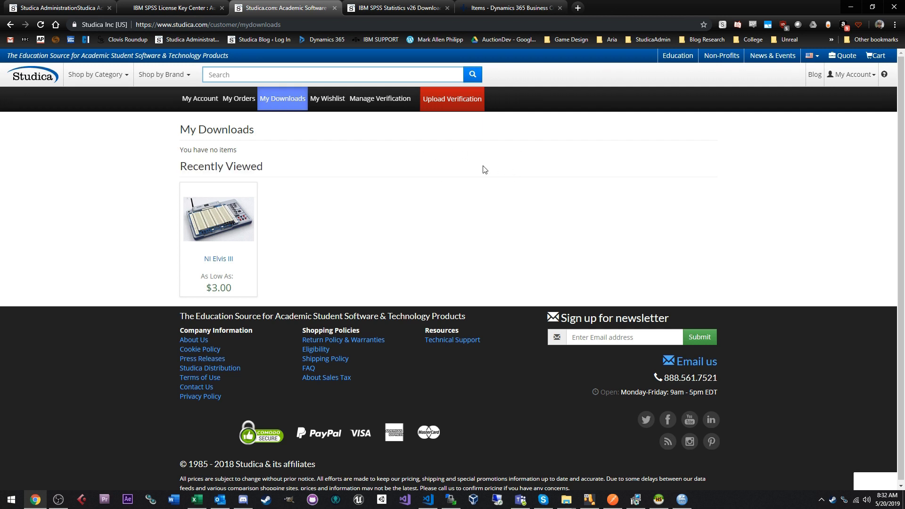
- Type a sample authorization code into the Enter Code field, then select and delete it
left_click(385, 207)
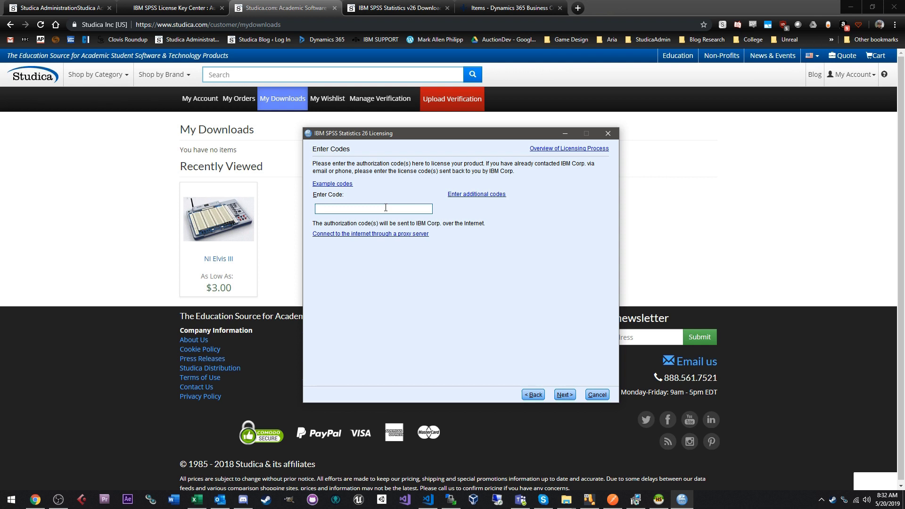
right_click(385, 208)
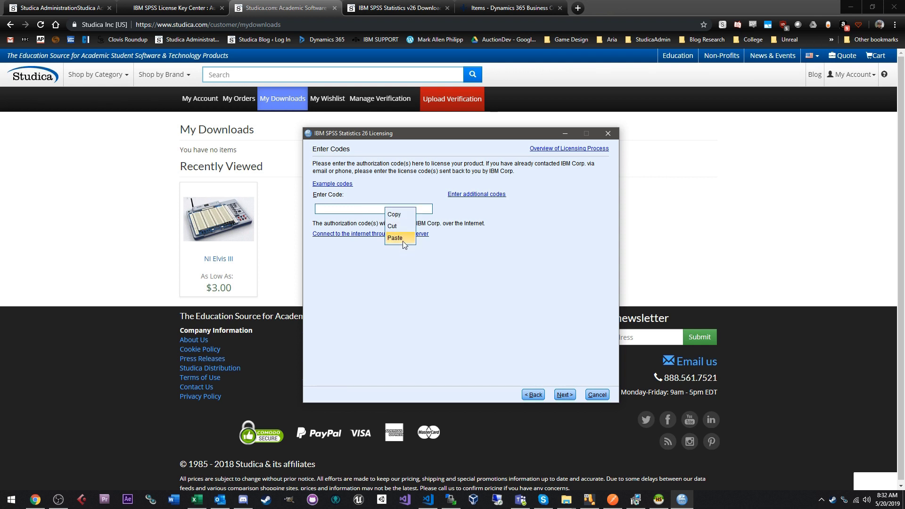
left_click(330, 208)
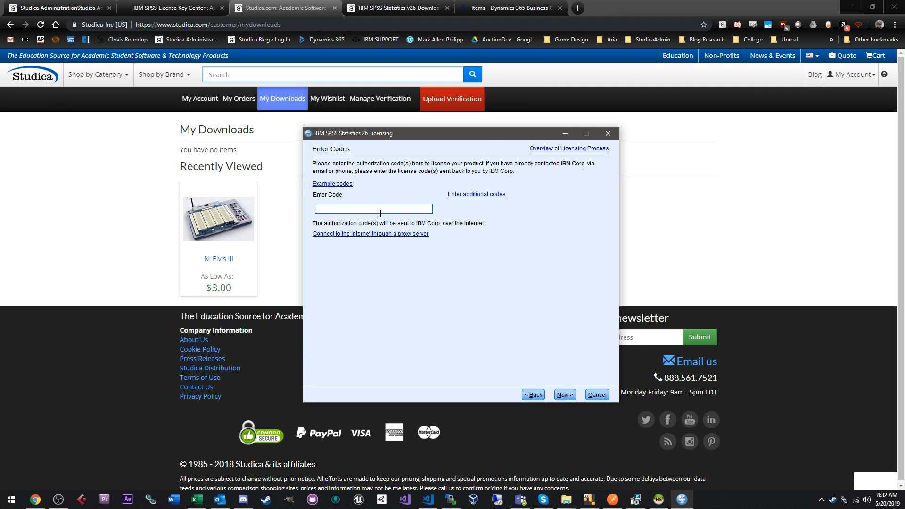
type("12asdvbf56887asd")
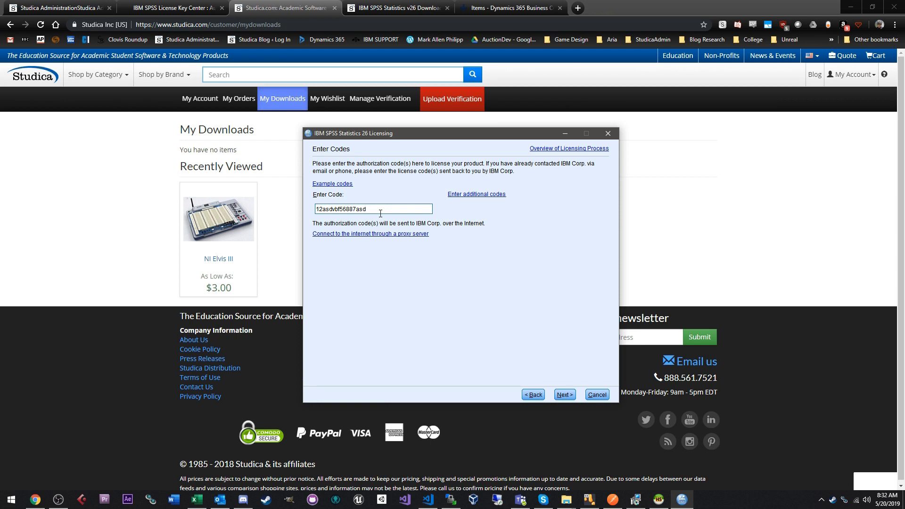
left_click_drag(381, 214, 306, 206)
key("BackSpace")
- Bring the licensing window back and check the Enter Code field's edit options, leaving it empty
left_click(687, 148)
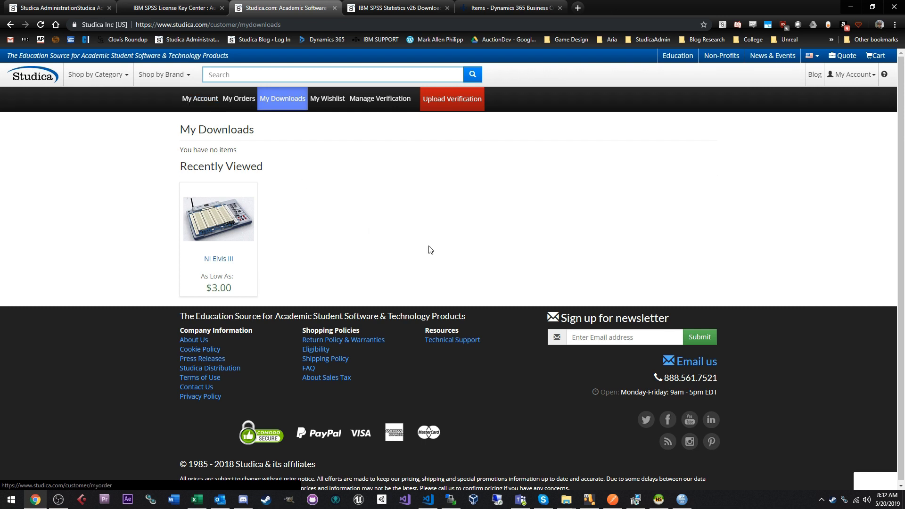
left_click(682, 499)
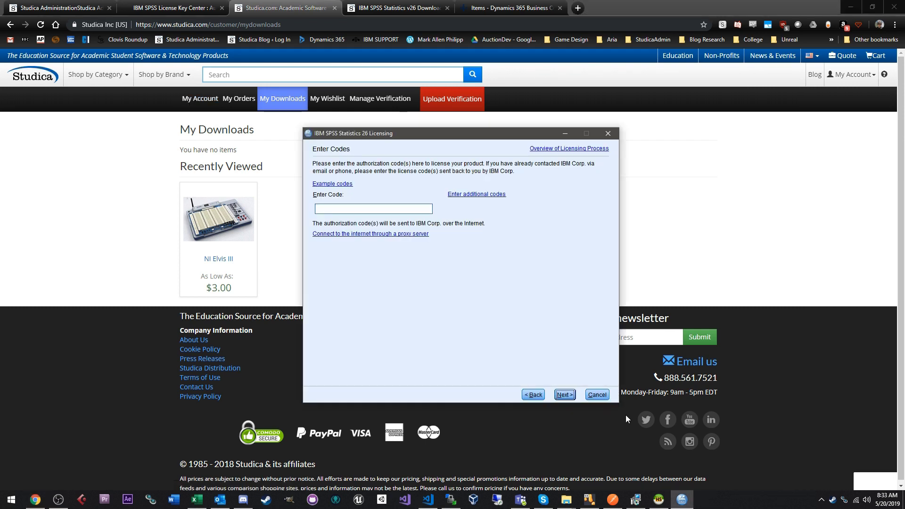
right_click(416, 210)
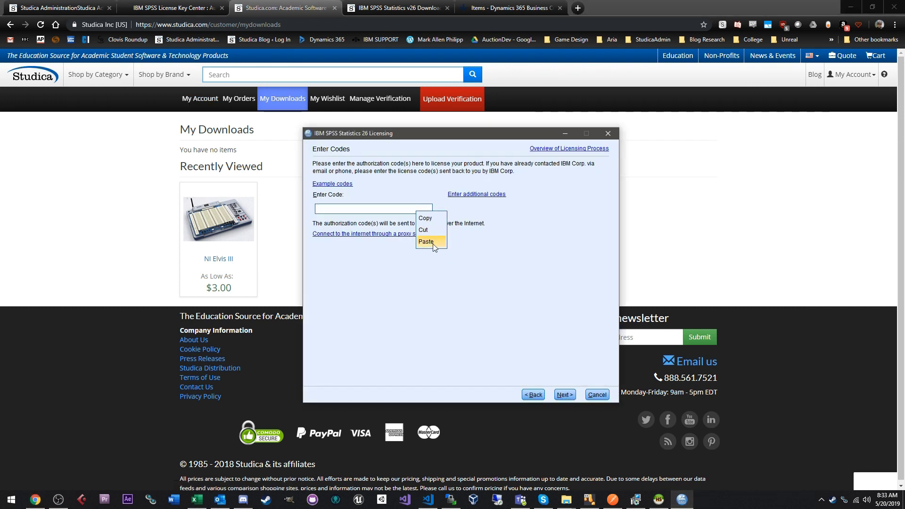
left_click(351, 283)
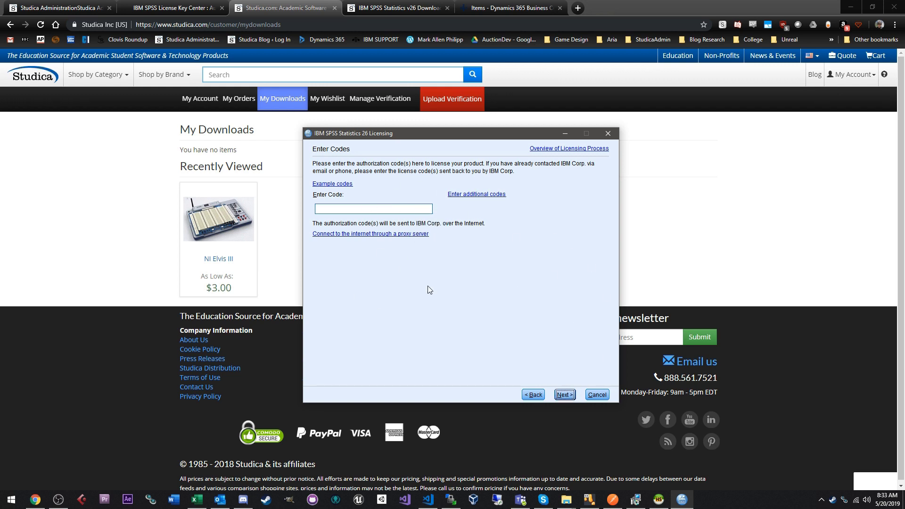
left_click(376, 210)
- Exit the licensing wizard without registering, after first declining the exit prompt
left_click(596, 394)
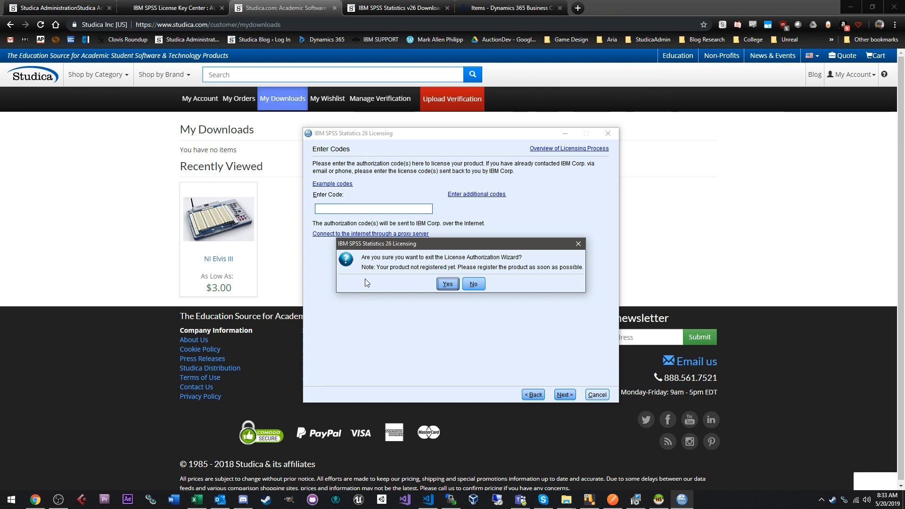
left_click(473, 284)
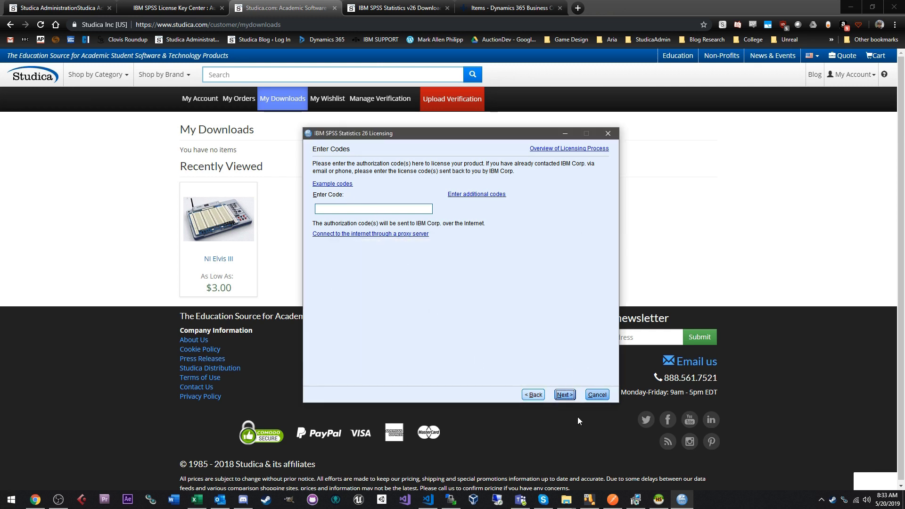
left_click(596, 394)
left_click(446, 283)
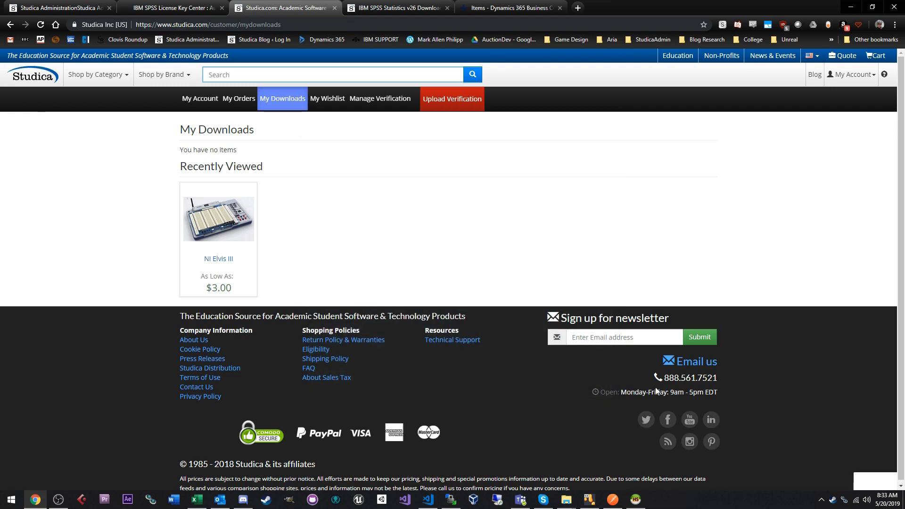
left_click(11, 499)
left_click(11, 499)
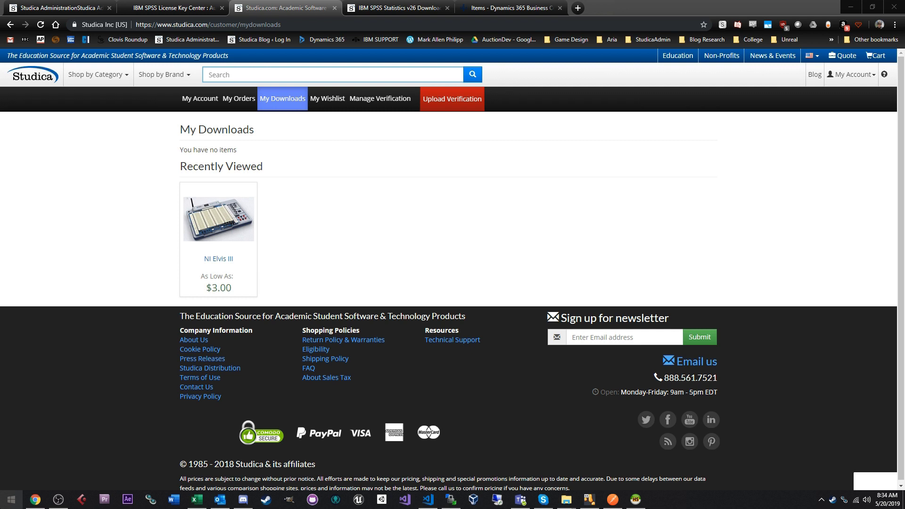
- From the desktop, search Start for 'ibm spss statistics' and pin IBM SPSS Statistics 26 to the taskbar
left_click(902, 500)
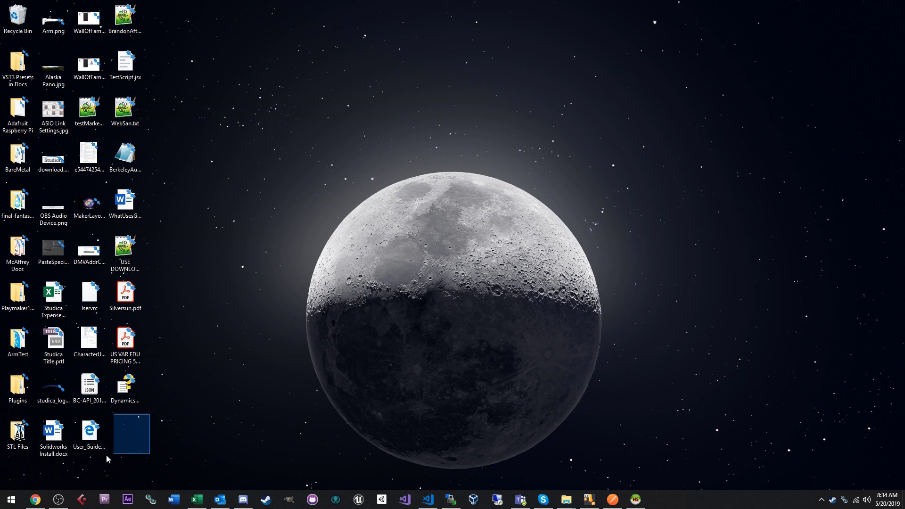
mouse_move(104, 457)
left_mouse_down()
mouse_move(115, 468)
mouse_move(106, 471)
mouse_move(113, 467)
left_mouse_up()
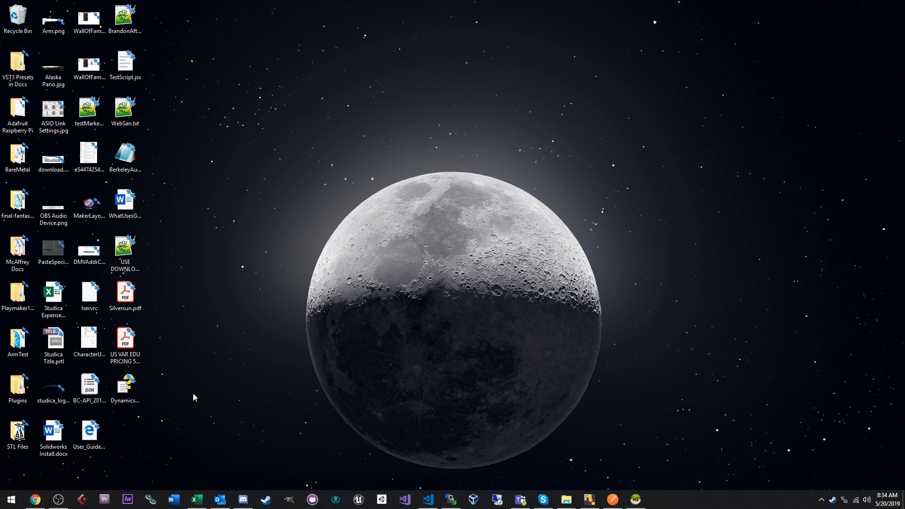
key("super")
key("super")
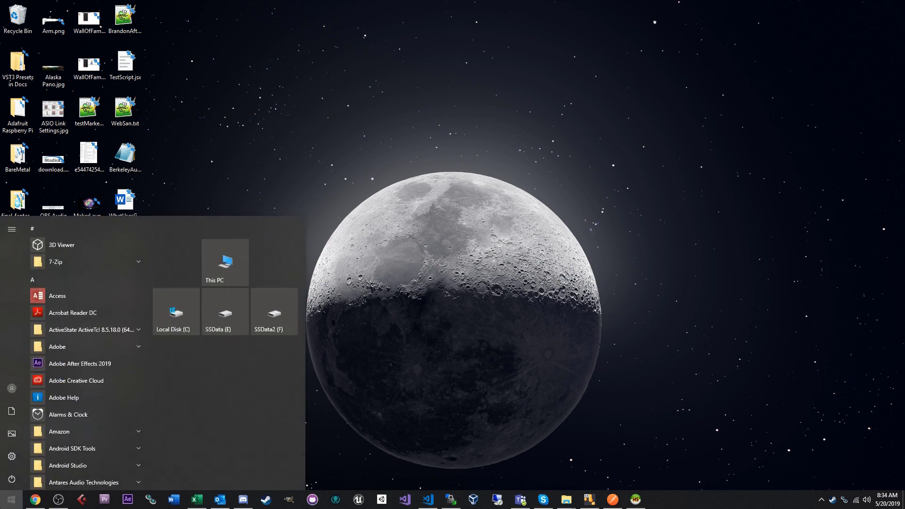
type("ibm spss s")
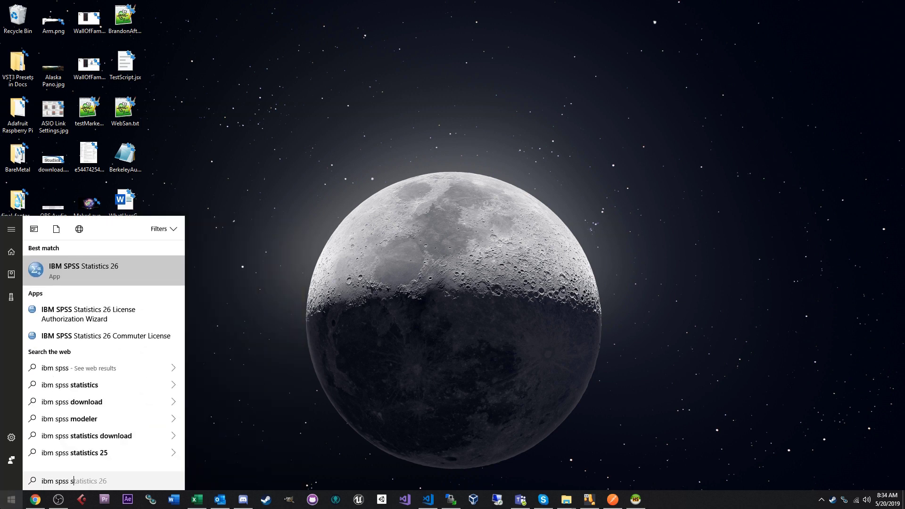
type("tatistics")
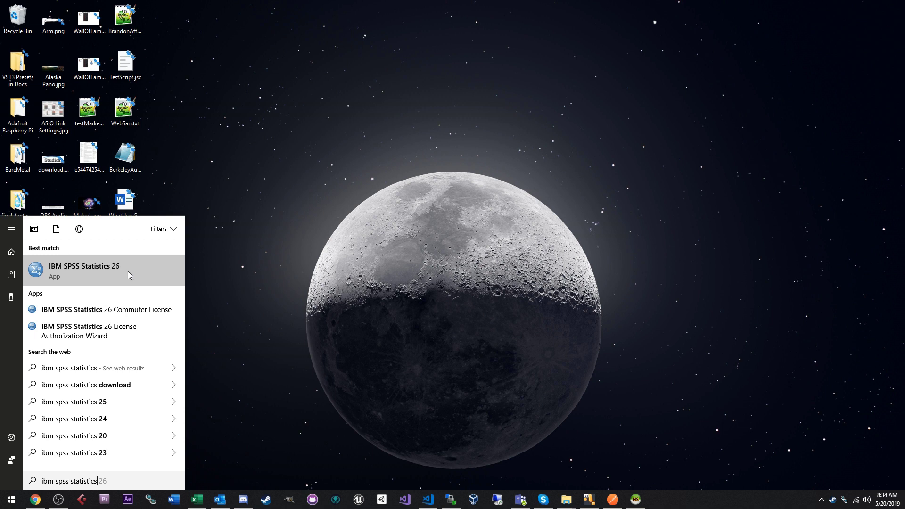
right_click(129, 271)
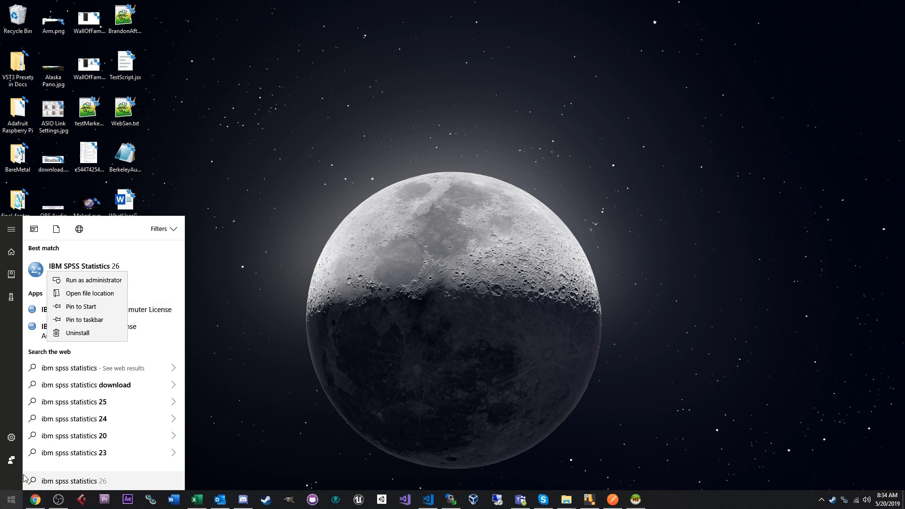
left_click(110, 323)
left_click(625, 374)
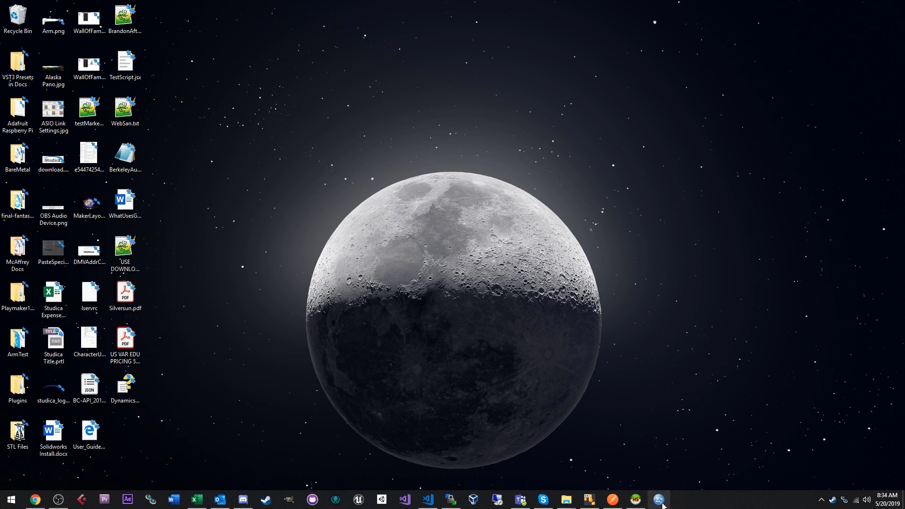
left_click(11, 499)
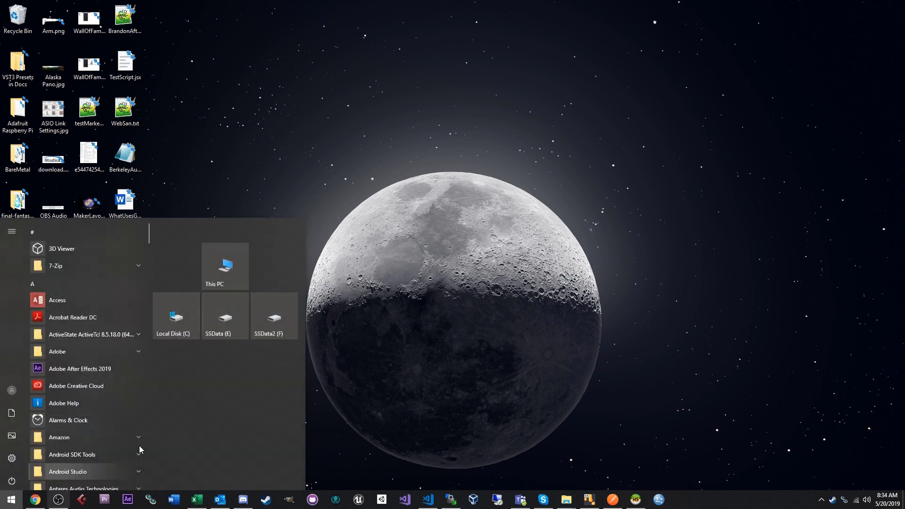
type("ibm spss statistics")
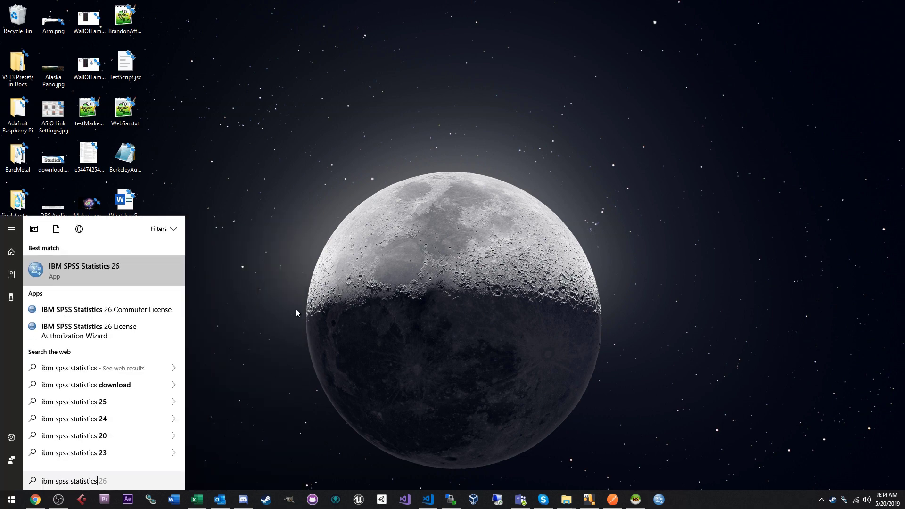
right_click(111, 280)
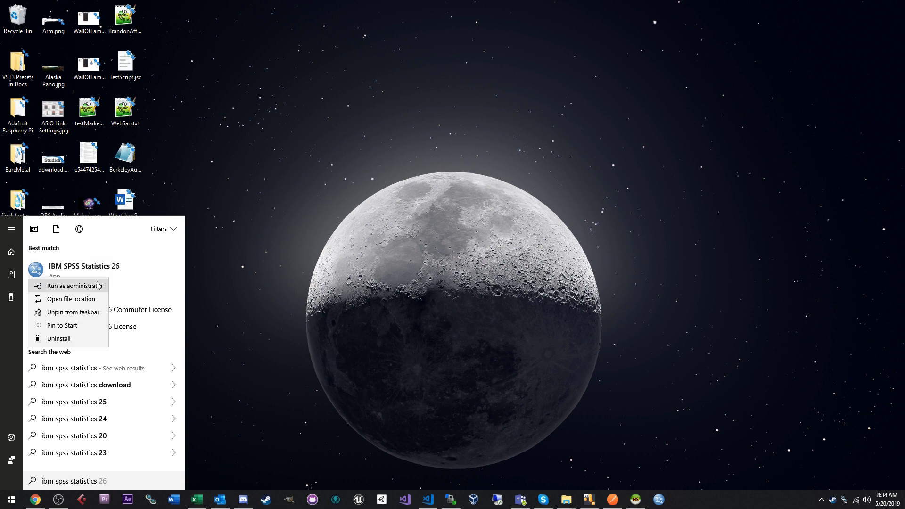
left_click(86, 305)
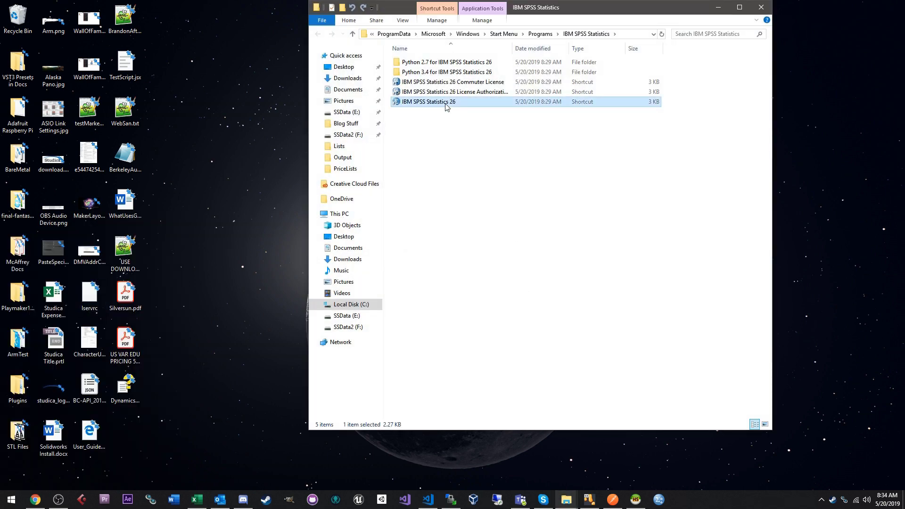
right_click(445, 104)
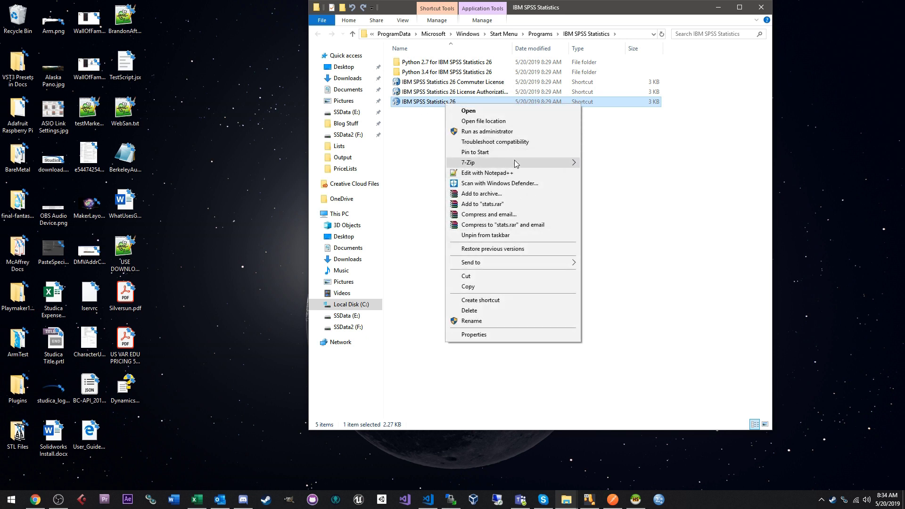
mouse_move(518, 265)
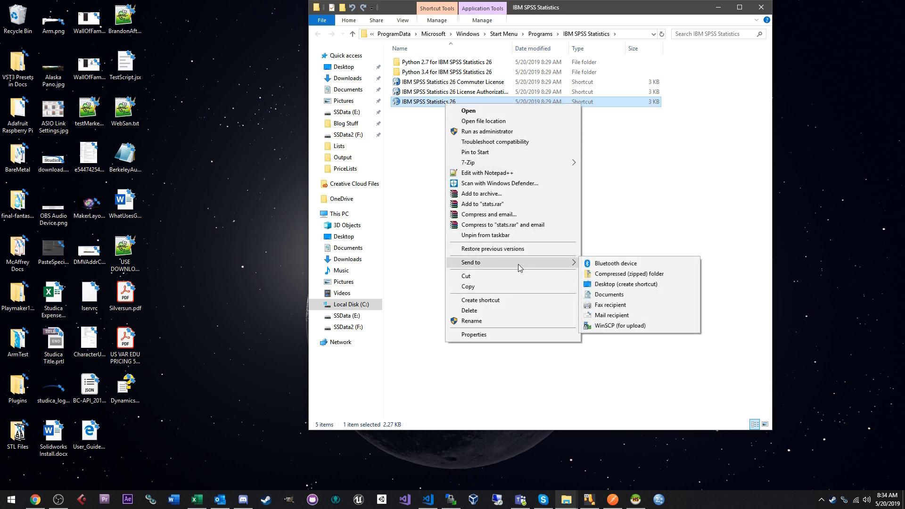
left_click(627, 285)
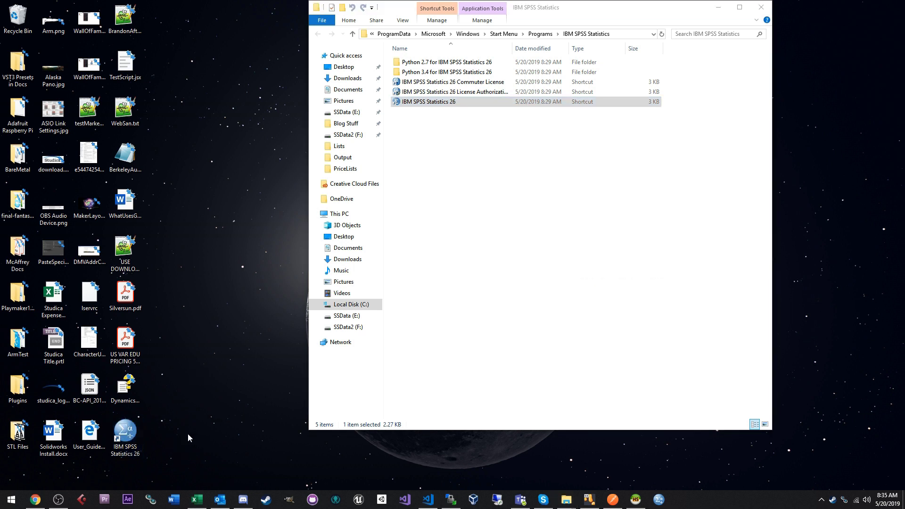
key("super+d")
left_click(126, 442)
key("Delete")
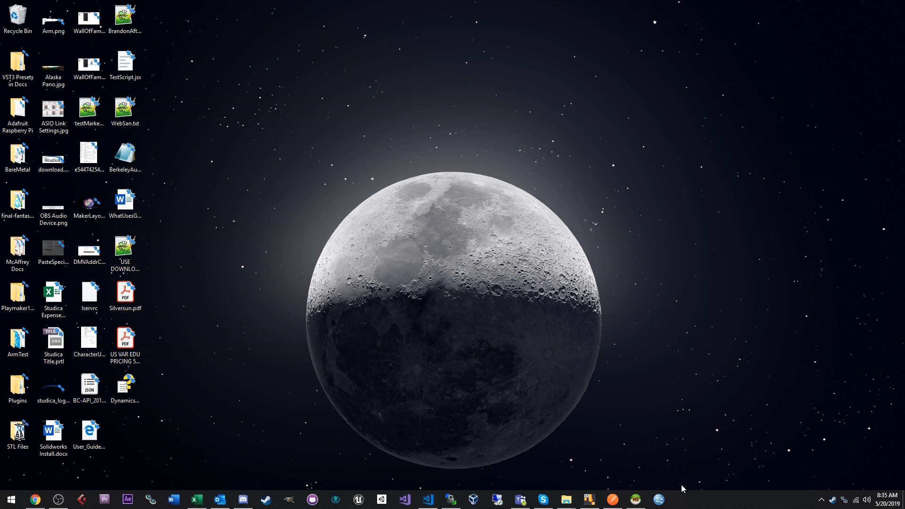
- Launch SPSS Statistics 26 from the taskbar, close the Welcome dialog and dismiss the no-license error
left_click(663, 504)
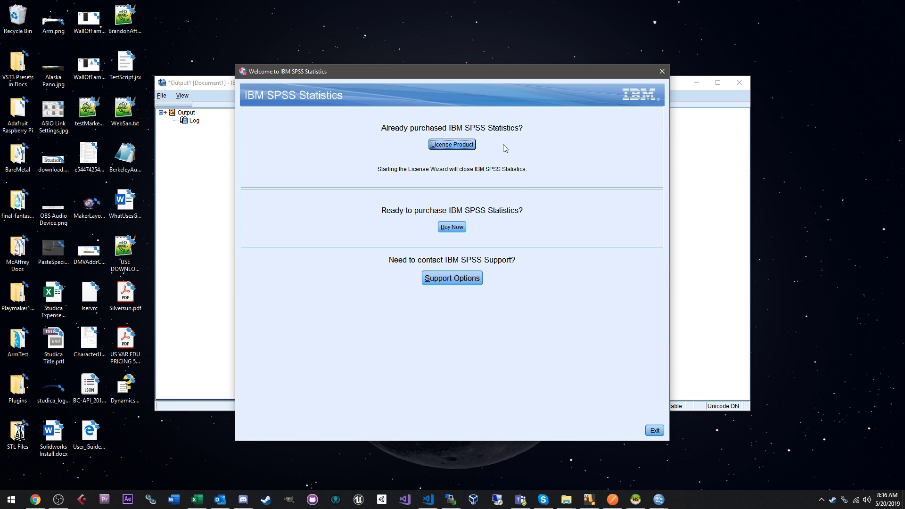
left_click(451, 148)
left_click(661, 71)
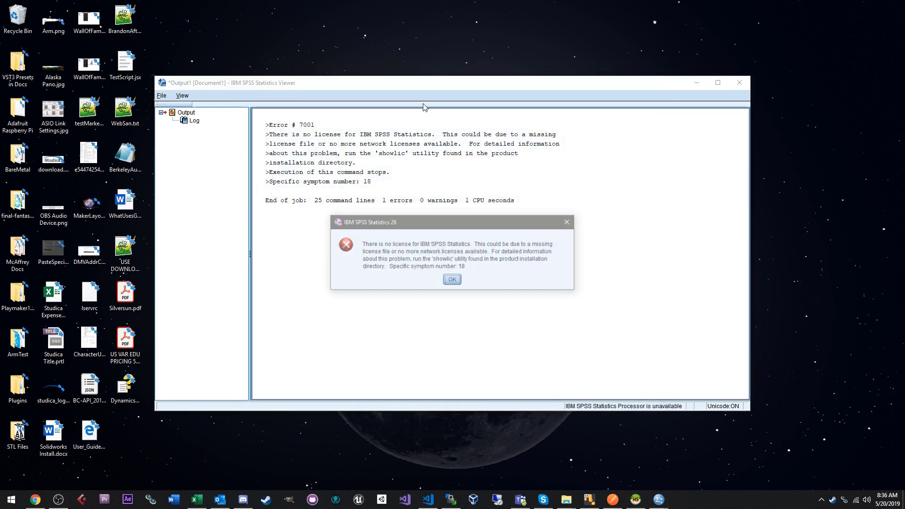
left_click(456, 282)
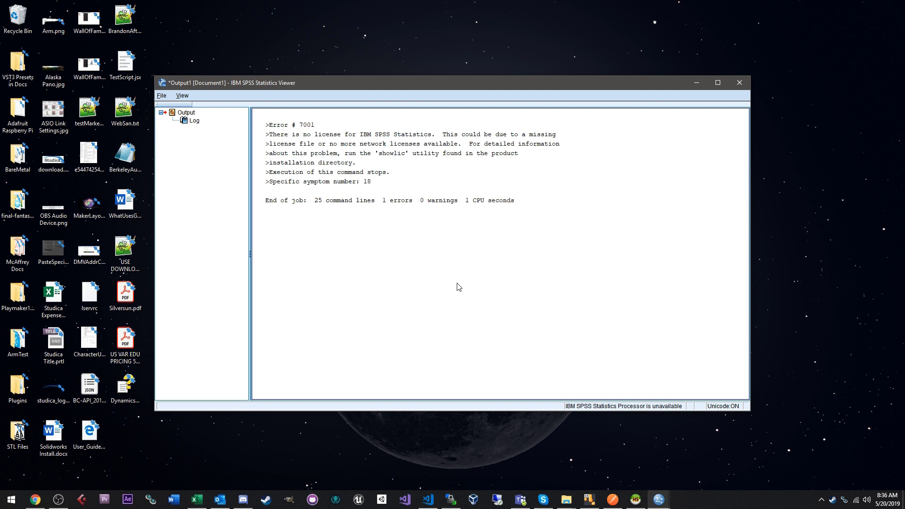
- Select and deselect the Error # 7001 Log block in the Statistics Viewer output
left_click(398, 155)
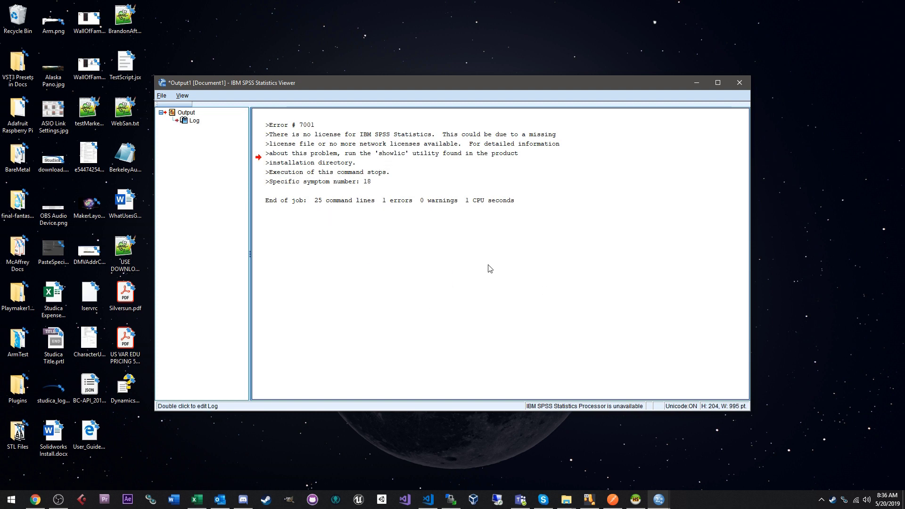
left_click(379, 262)
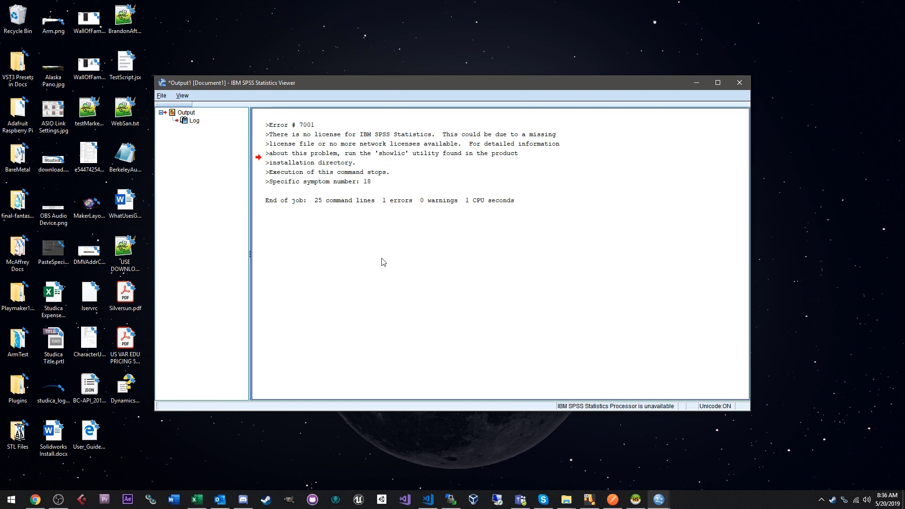
left_click(408, 156)
left_click(272, 287)
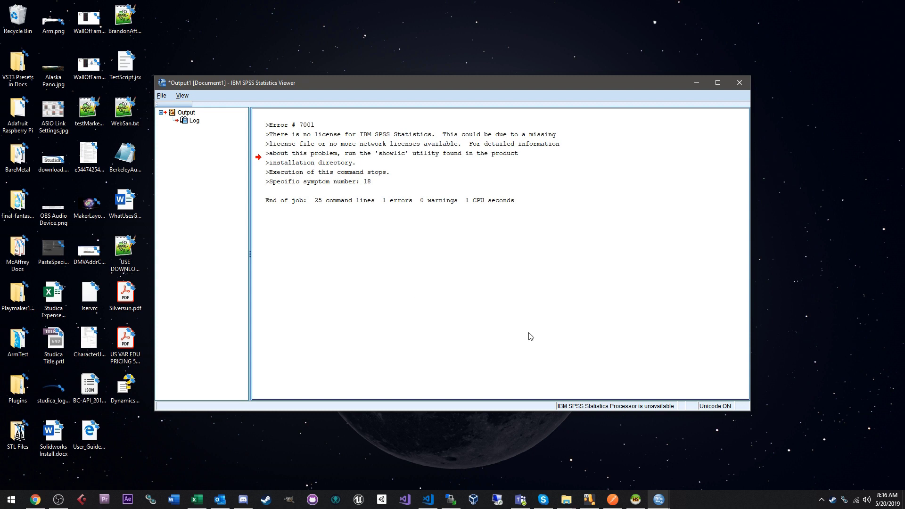
- Launch Notepad++ from Start search and type the IBM support e-mail address
left_click(11, 499)
type("notepad++")
key("Return")
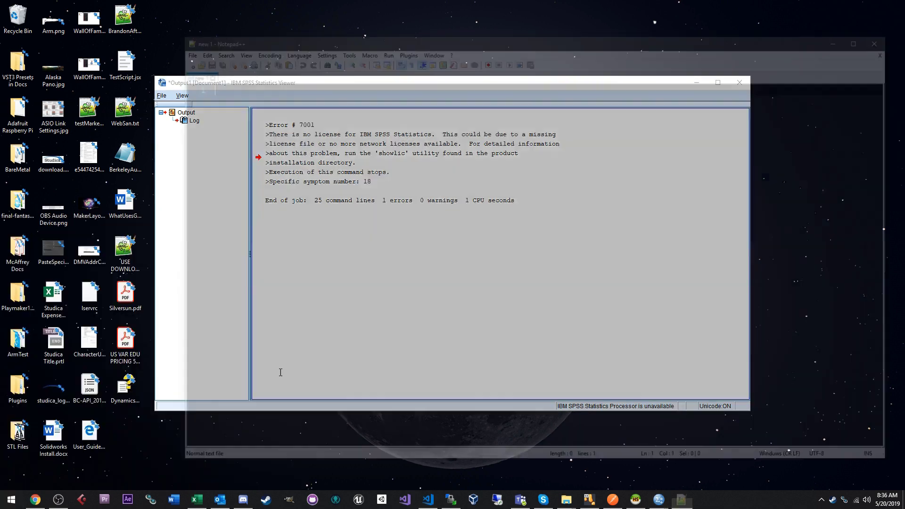
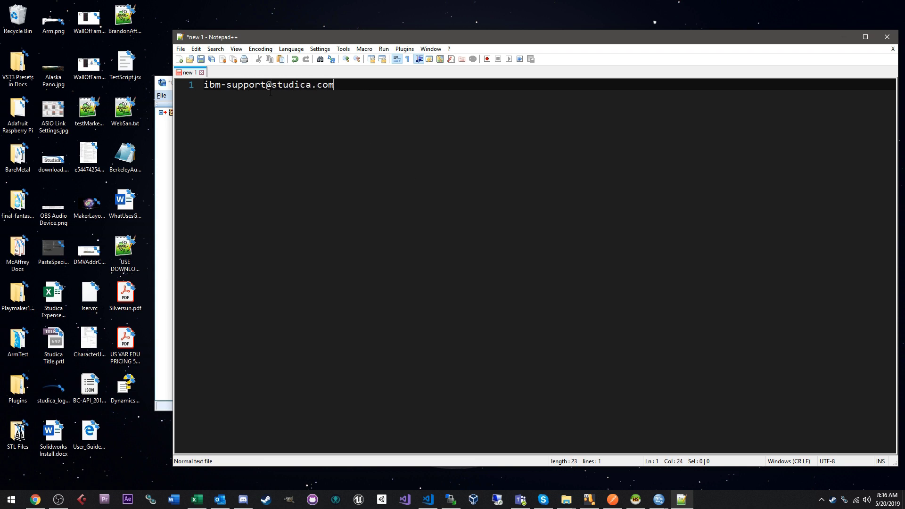
- Select the e-mail line, then close Notepad++ without saving the note
triple_click(314, 87)
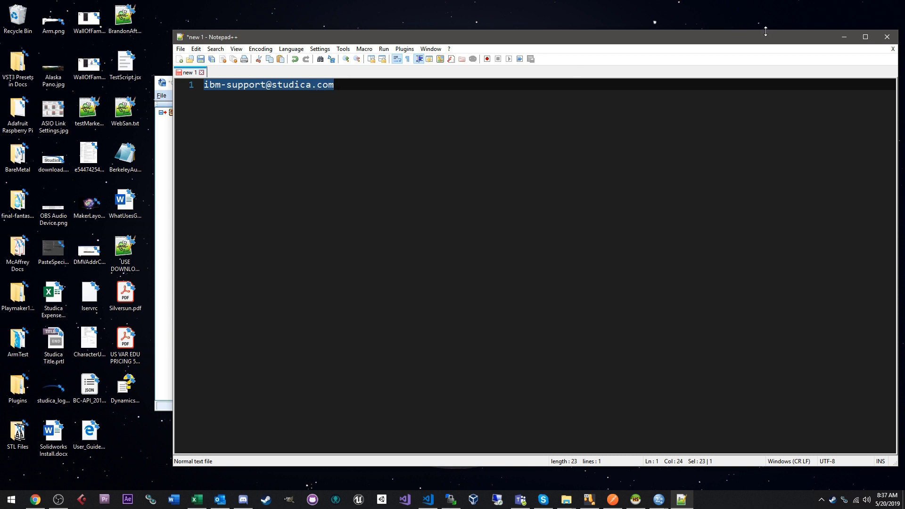
left_click_drag(766, 31, 739, 35)
left_click(861, 40)
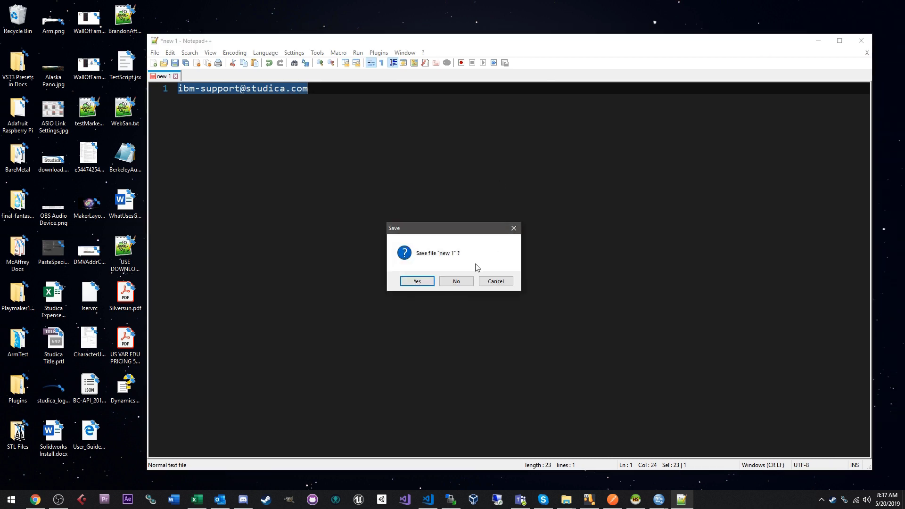
left_click(456, 282)
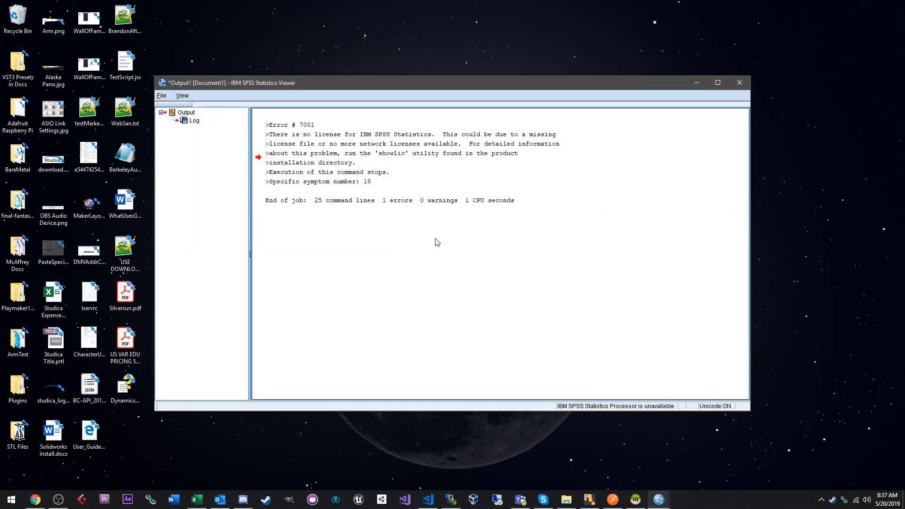